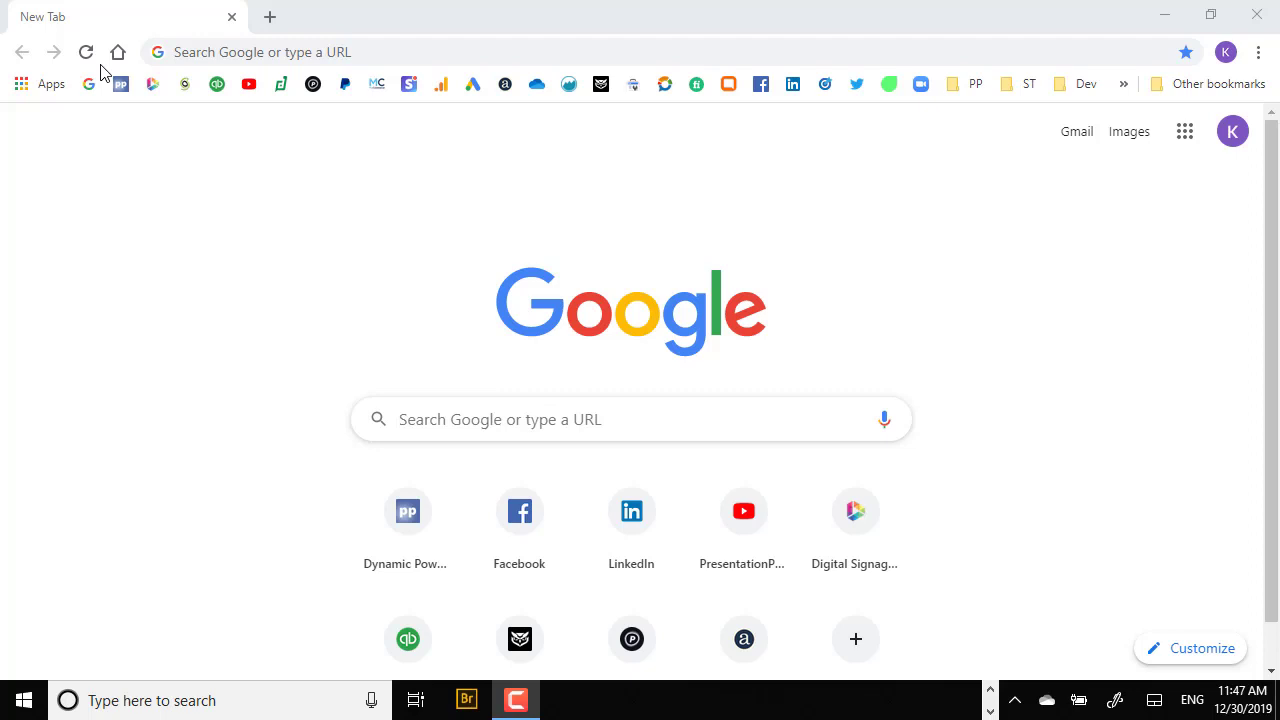
- Search Google Images for 'fundraising meter' and open the Donorbox thermometer example
{"action": "left_click", "coordinate": [487, 419]}
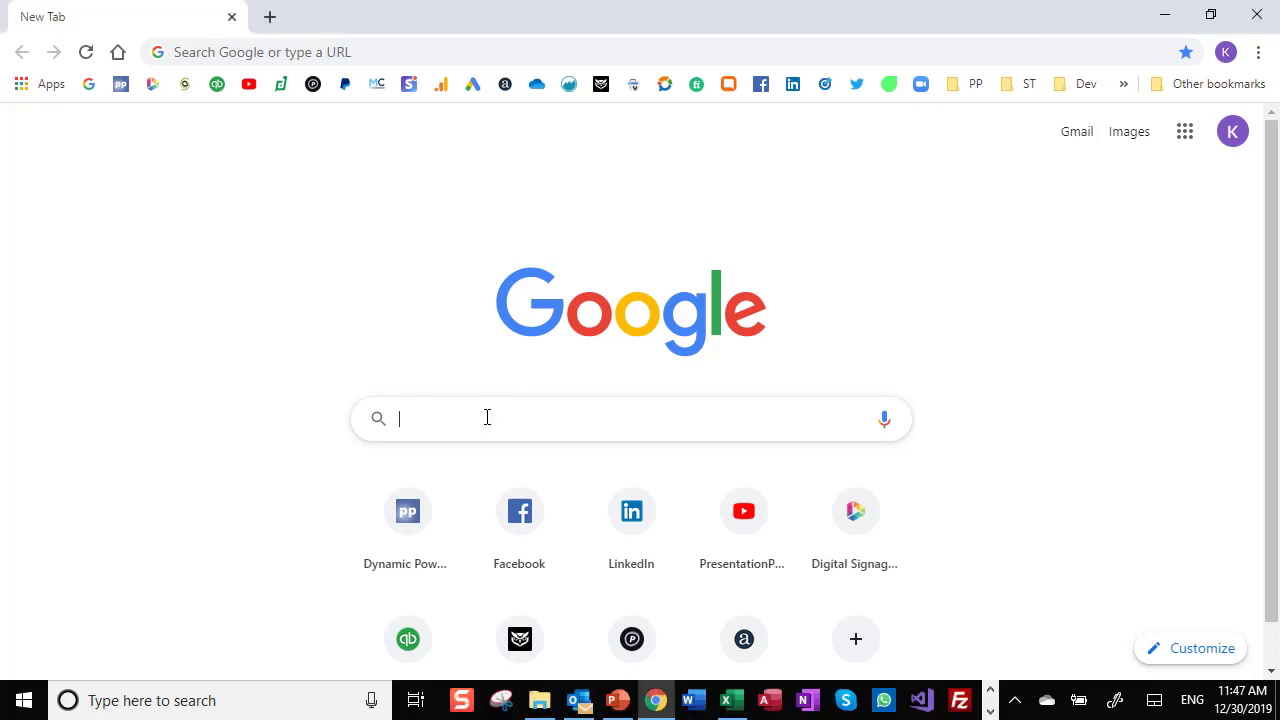
{"action": "type", "text": "funrais"}
{"action": "key", "text": "BackSpace"}
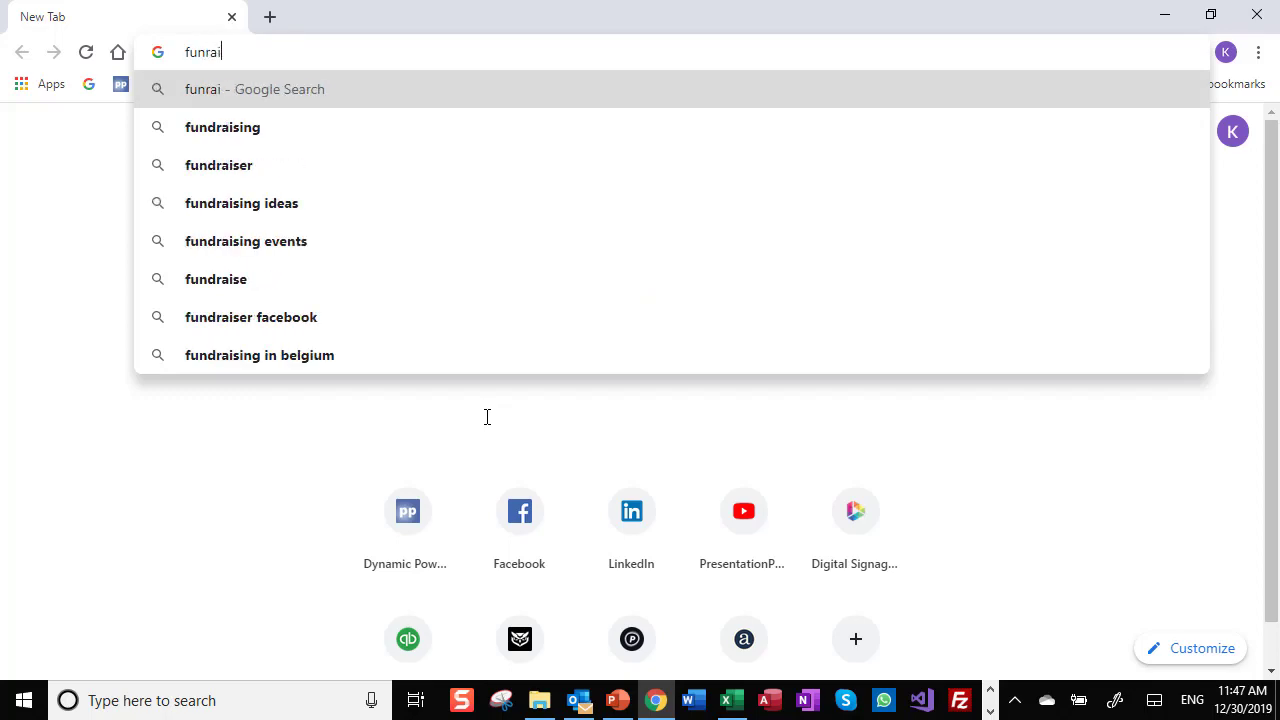
{"action": "type", "text": "sing meter"}
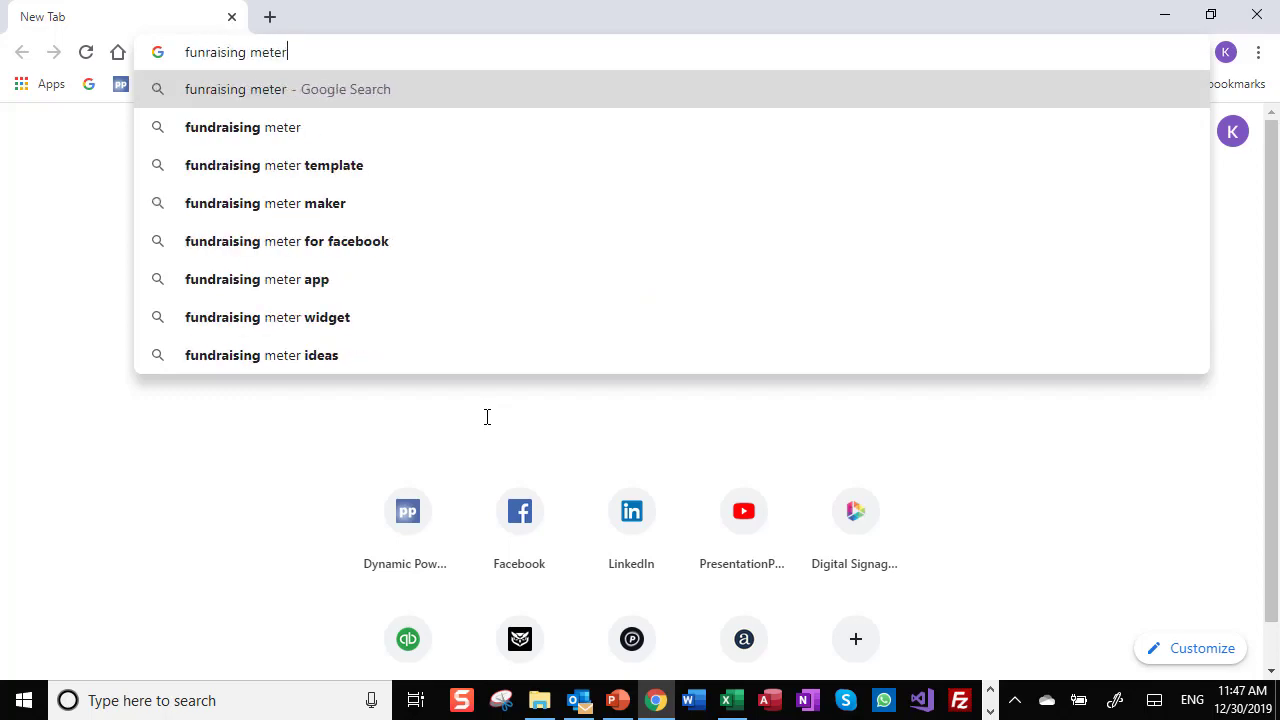
{"action": "key", "text": "Return"}
{"action": "left_click", "coordinate": [248, 208]}
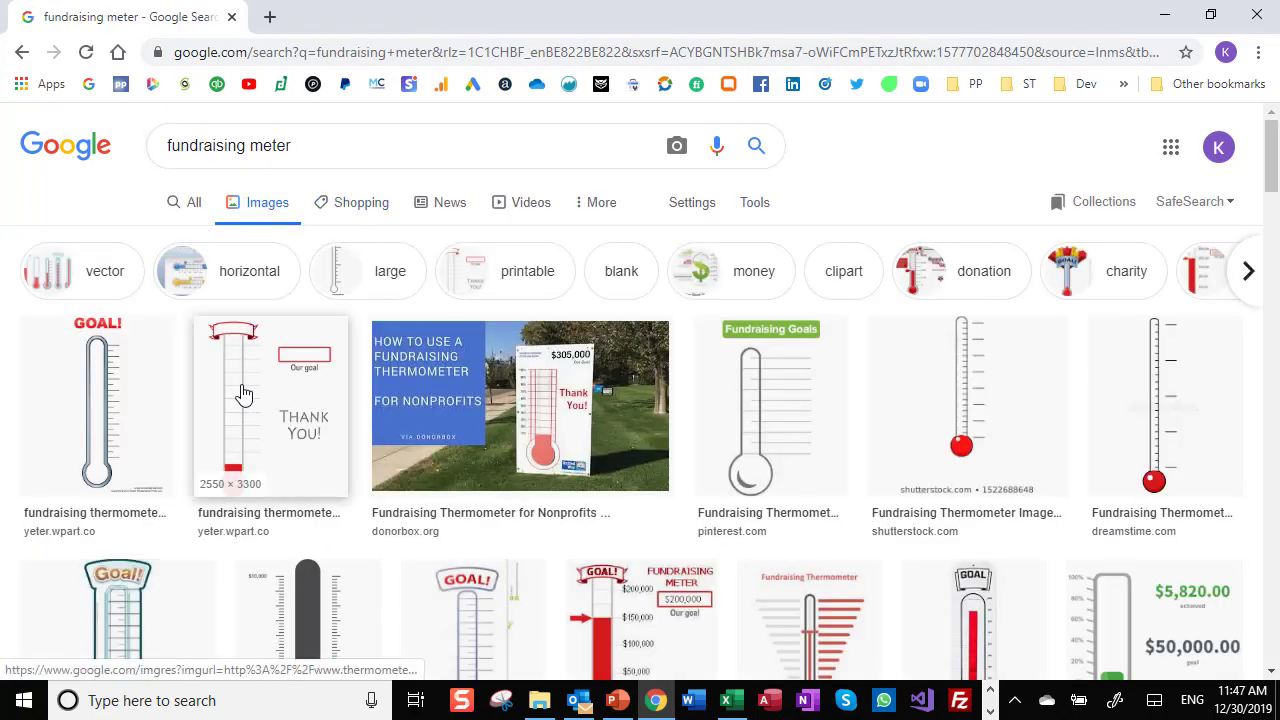
{"action": "left_click", "coordinate": [585, 418]}
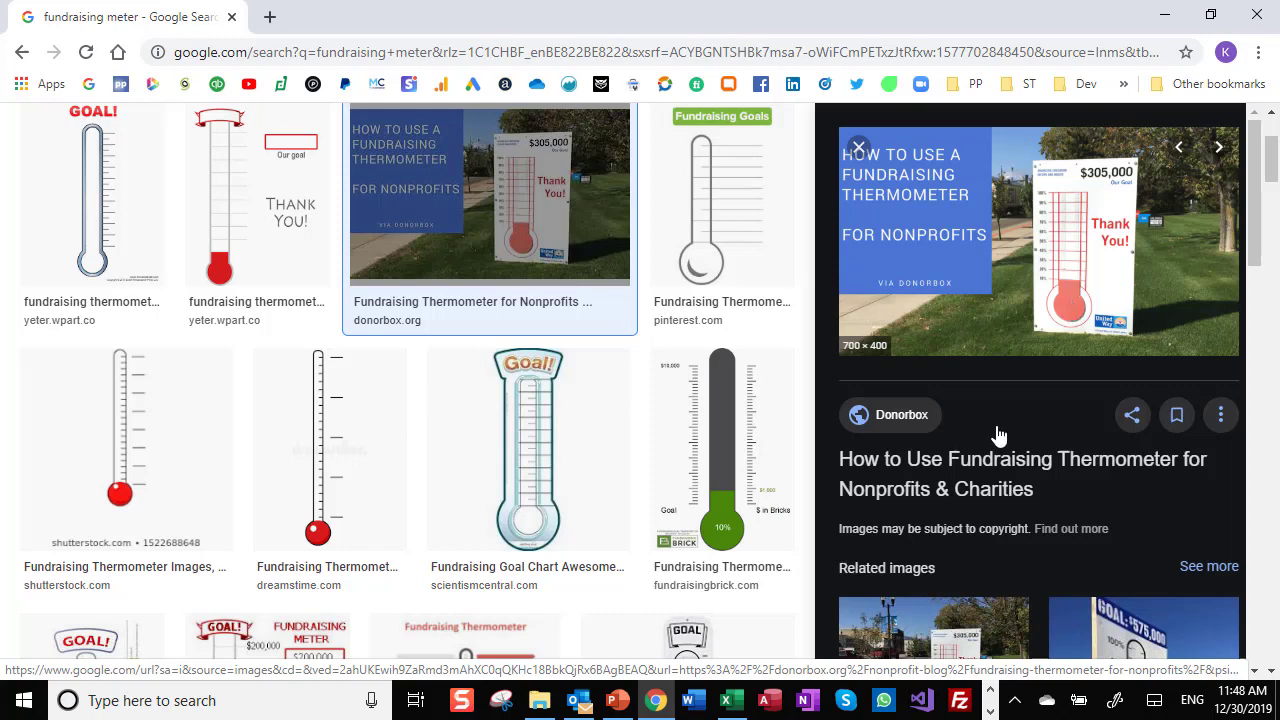
- Check the donations list, then the sum sheet's =SUM(donations!C2:C1000) total of 37,228
{"action": "left_click", "coordinate": [727, 705]}
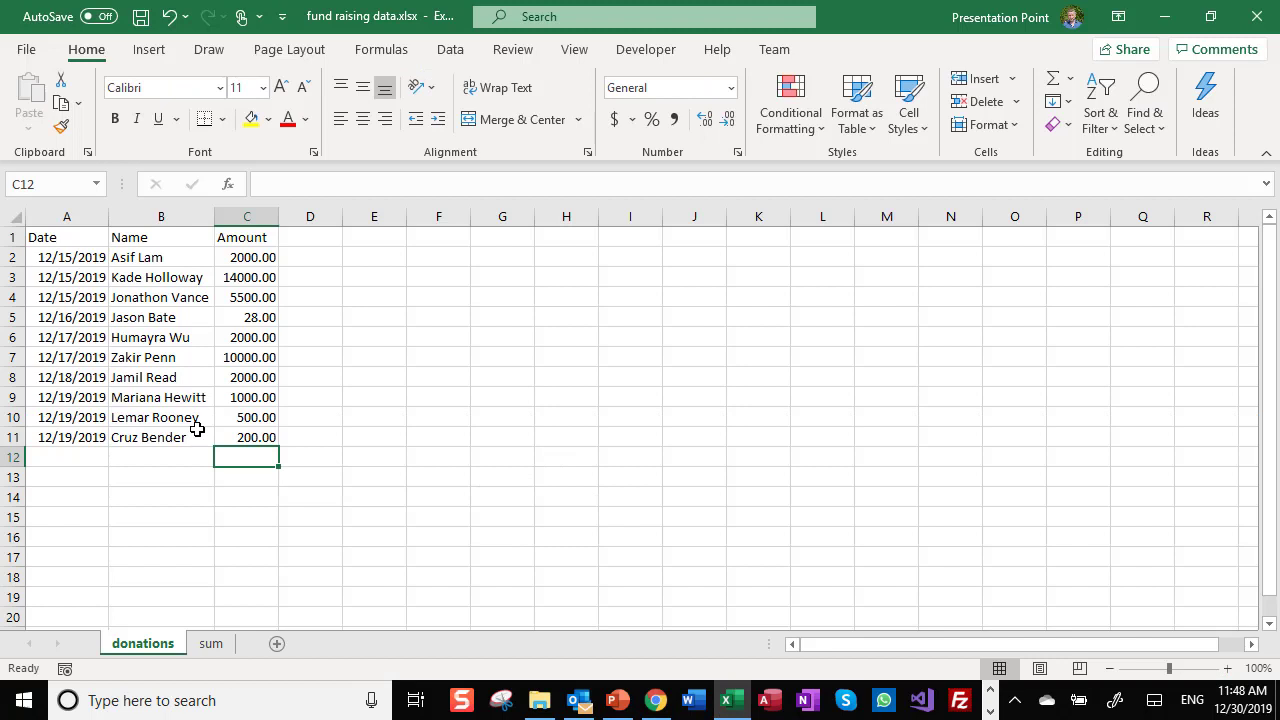
{"action": "left_click", "coordinate": [57, 258]}
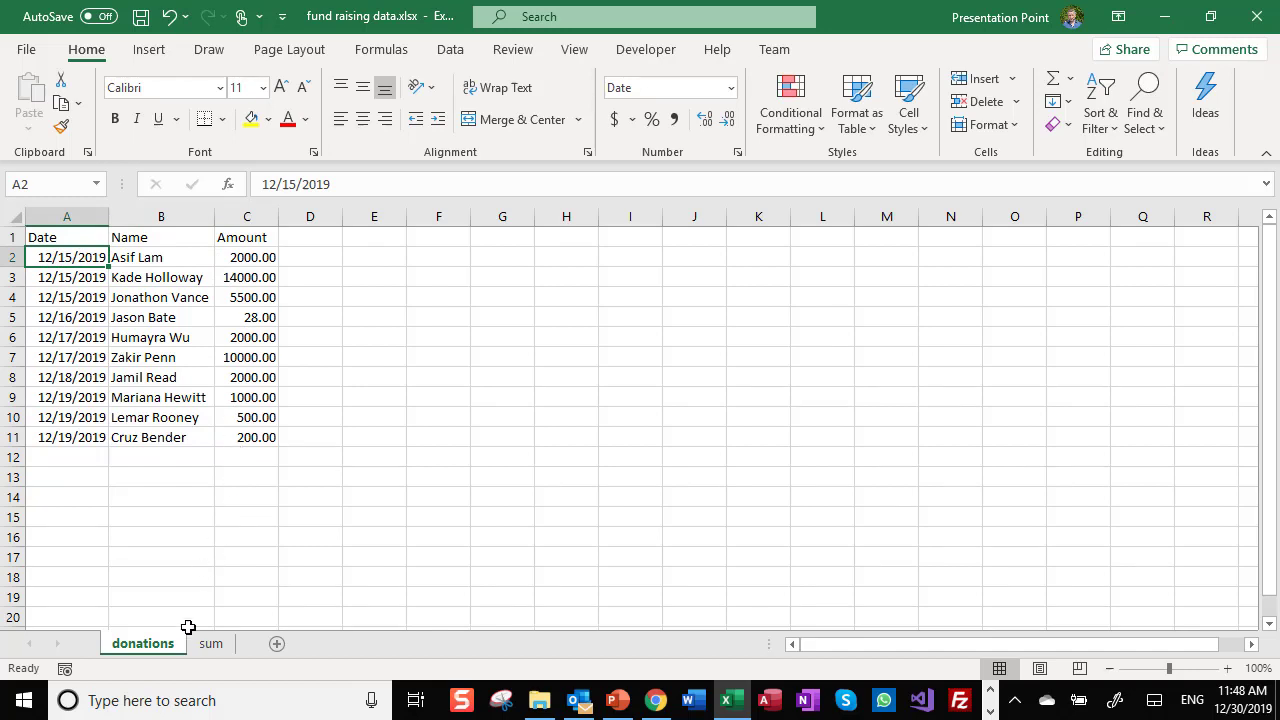
{"action": "left_click", "coordinate": [68, 459]}
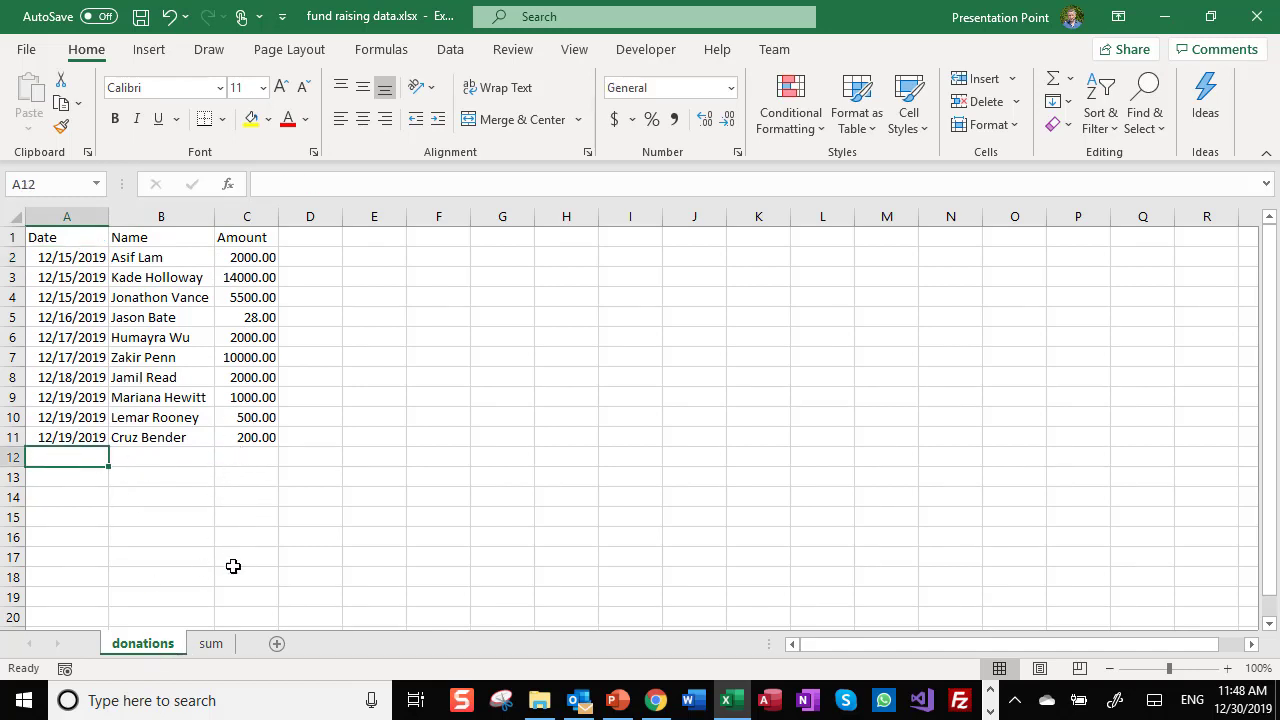
{"action": "left_click", "coordinate": [211, 645]}
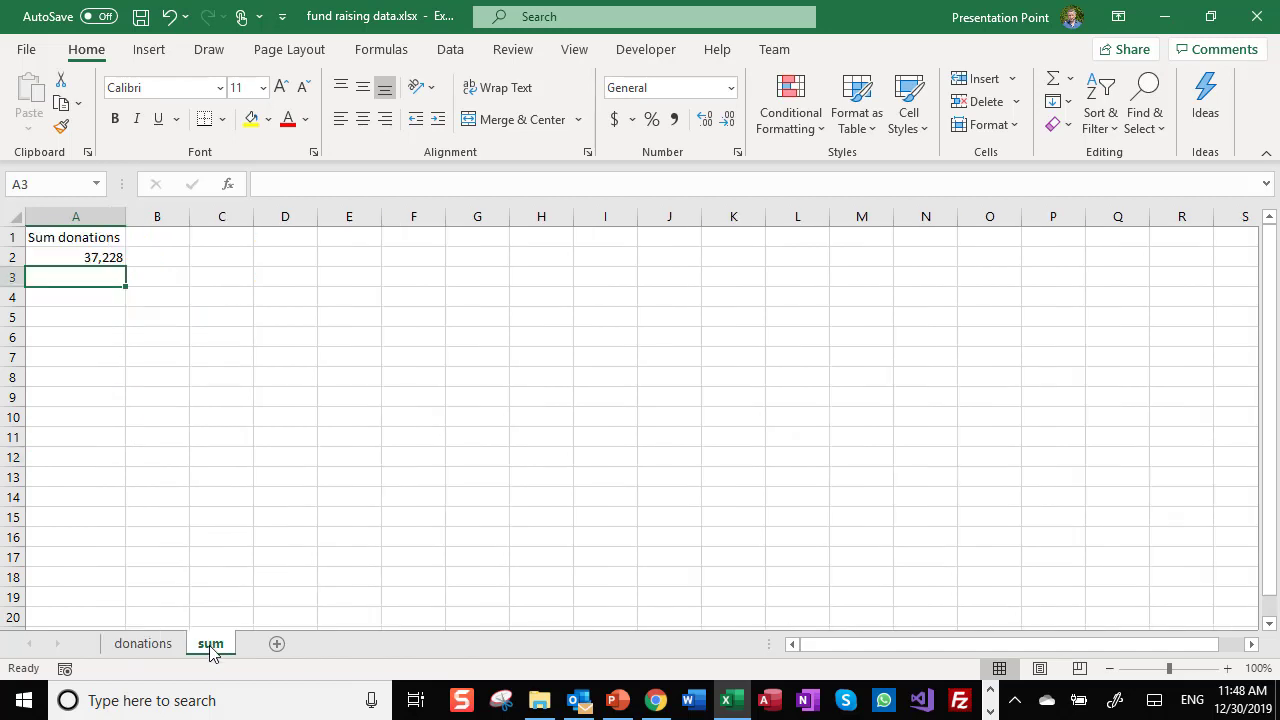
{"action": "left_click", "coordinate": [102, 257]}
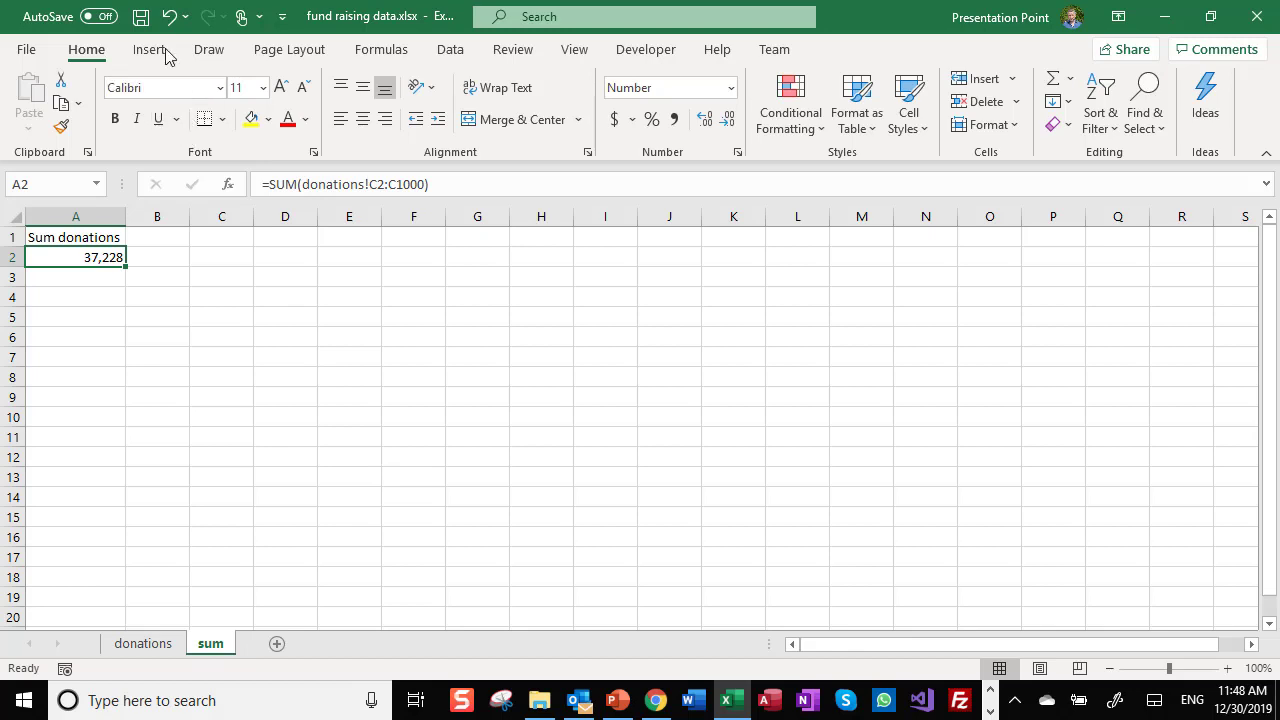
- Bring up the fund raising presentation's thermometer slide and show the DataPoint commands
{"action": "left_click", "coordinate": [617, 702]}
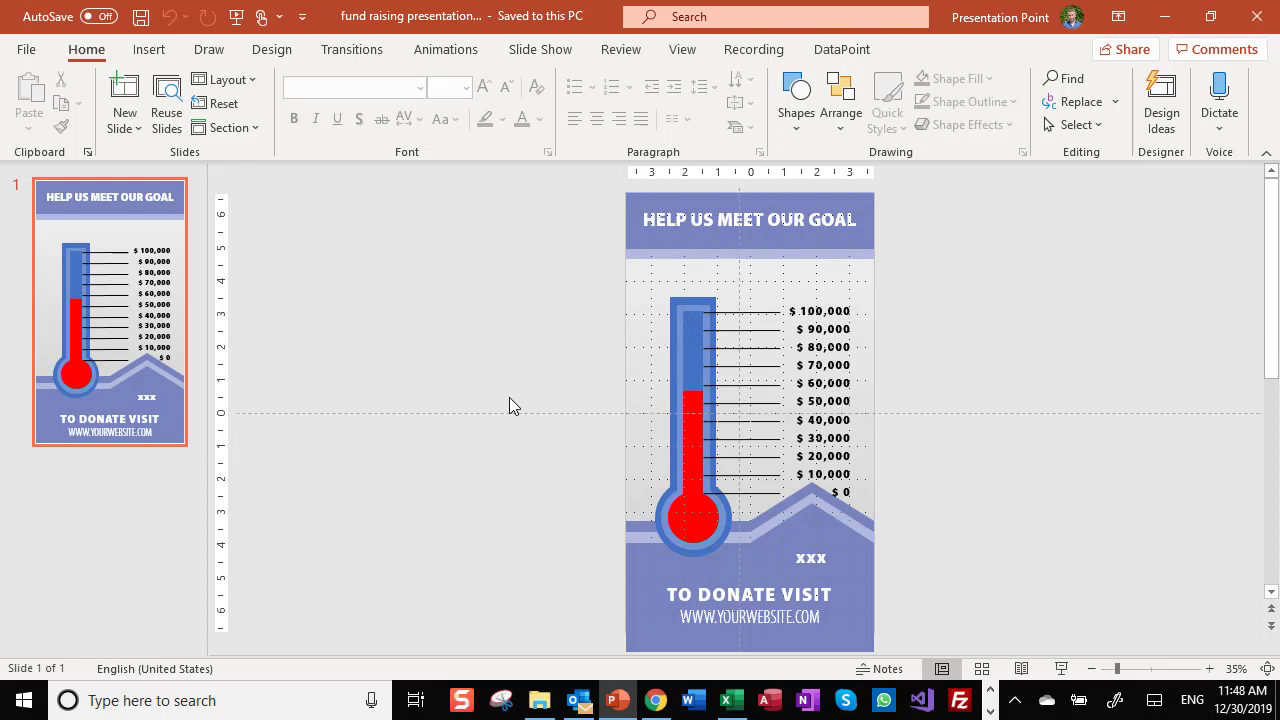
{"action": "left_click", "coordinate": [838, 53]}
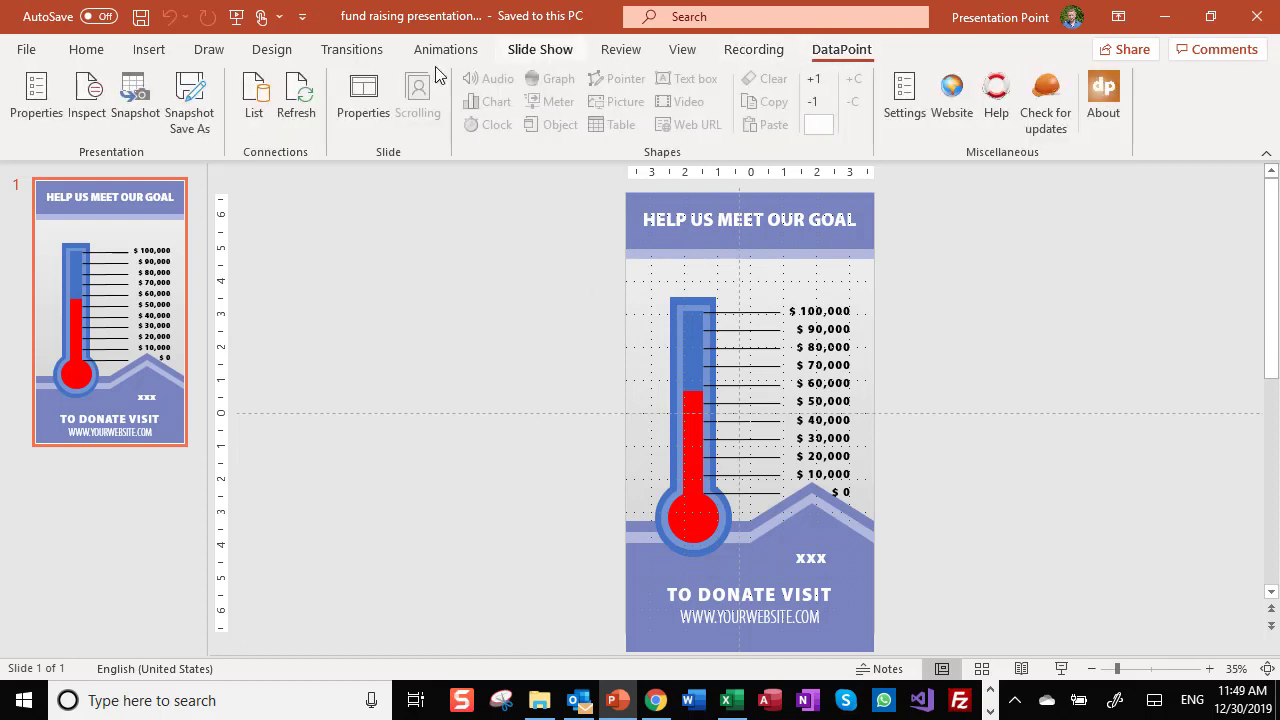
- Verify the fundraising file connection uses fund raising data.xlsx and preview the sum query's 37228
{"action": "left_click", "coordinate": [254, 115]}
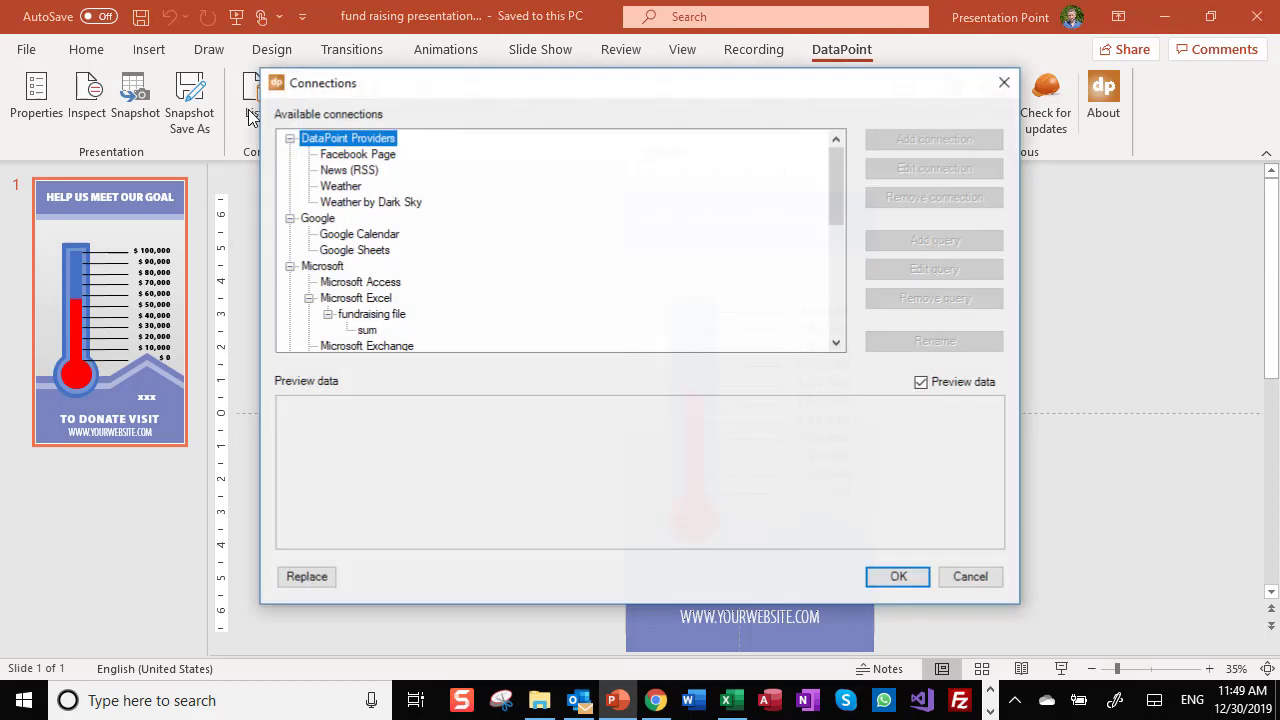
{"action": "left_click", "coordinate": [366, 316]}
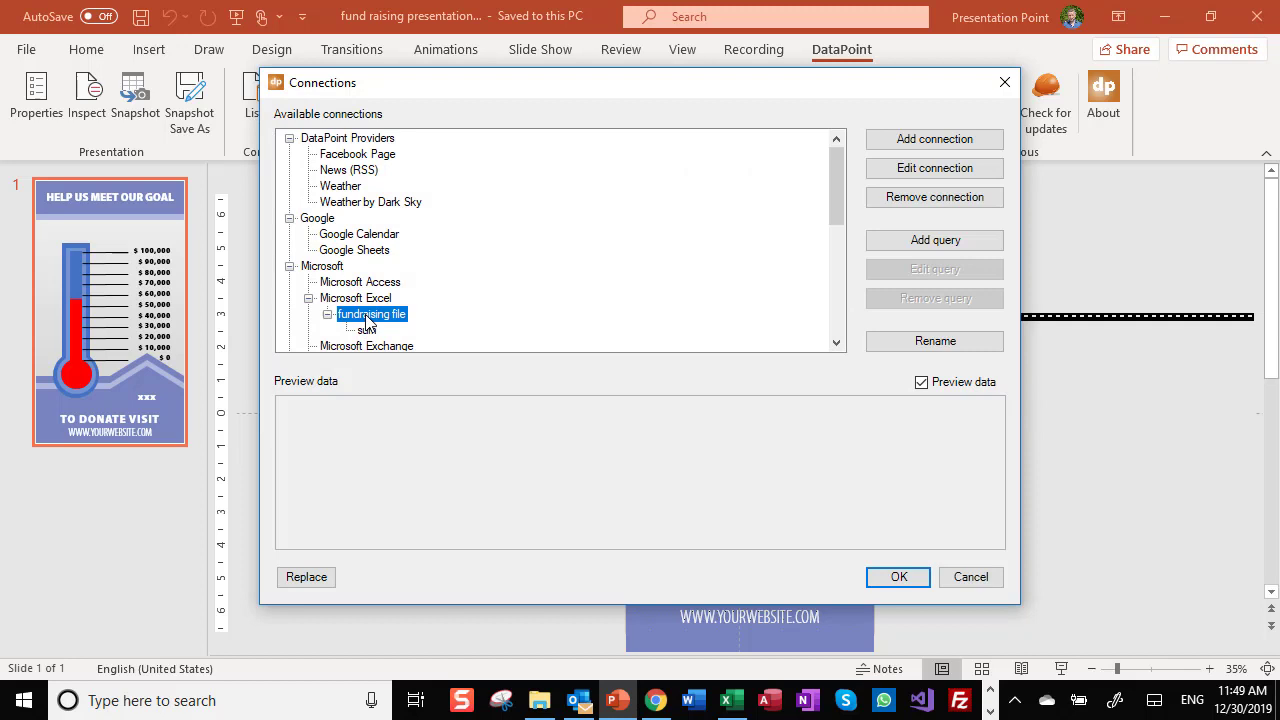
{"action": "left_click", "coordinate": [370, 300]}
{"action": "left_click", "coordinate": [372, 316]}
{"action": "left_click", "coordinate": [903, 172]}
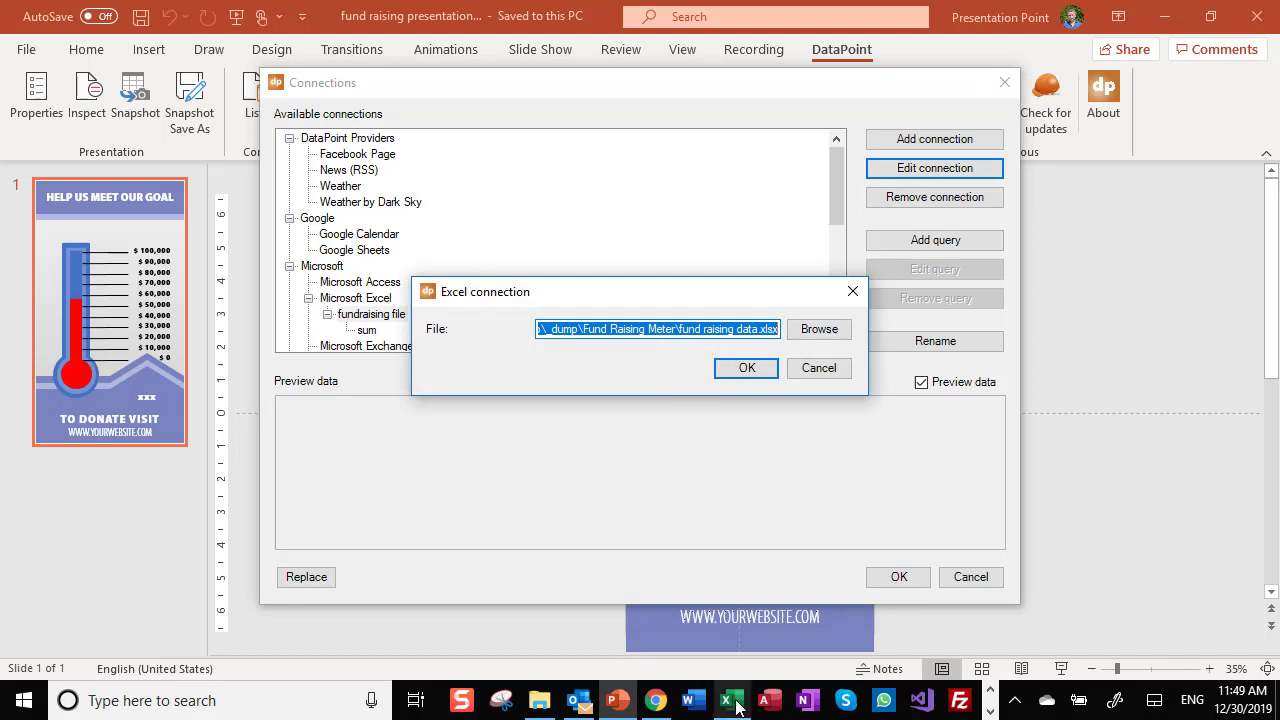
{"action": "left_click", "coordinate": [746, 368]}
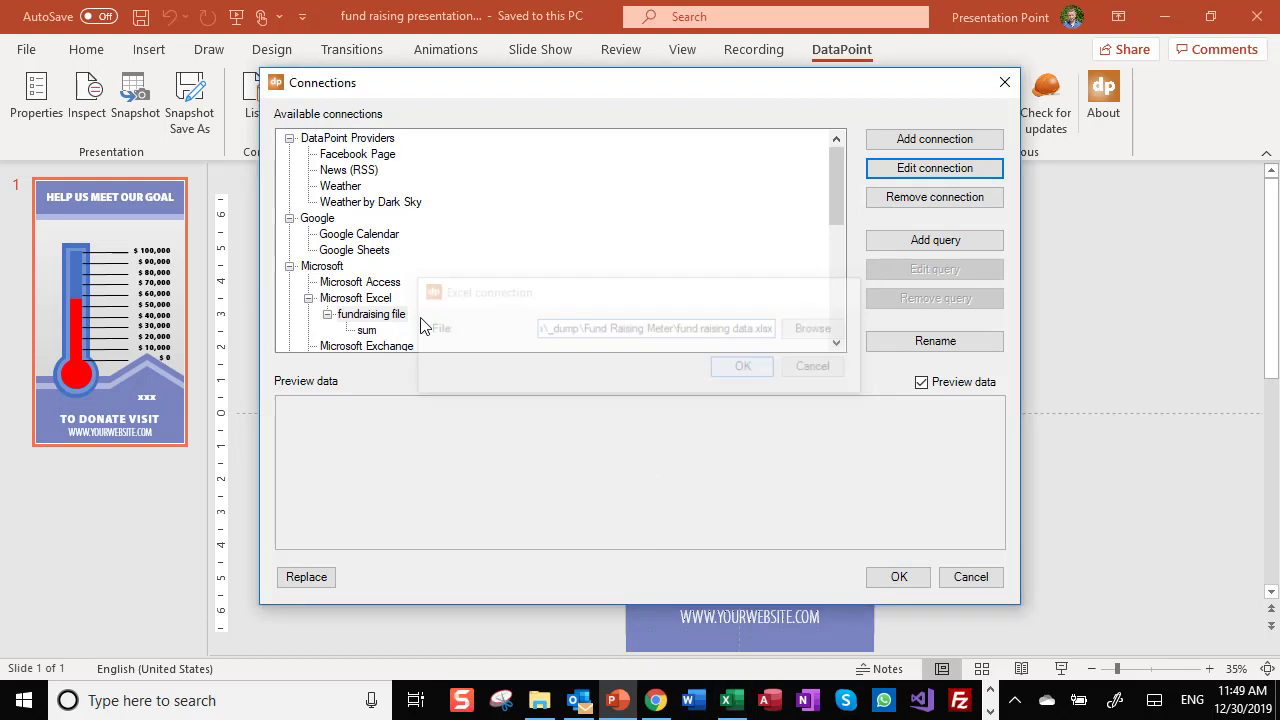
{"action": "left_click", "coordinate": [366, 331]}
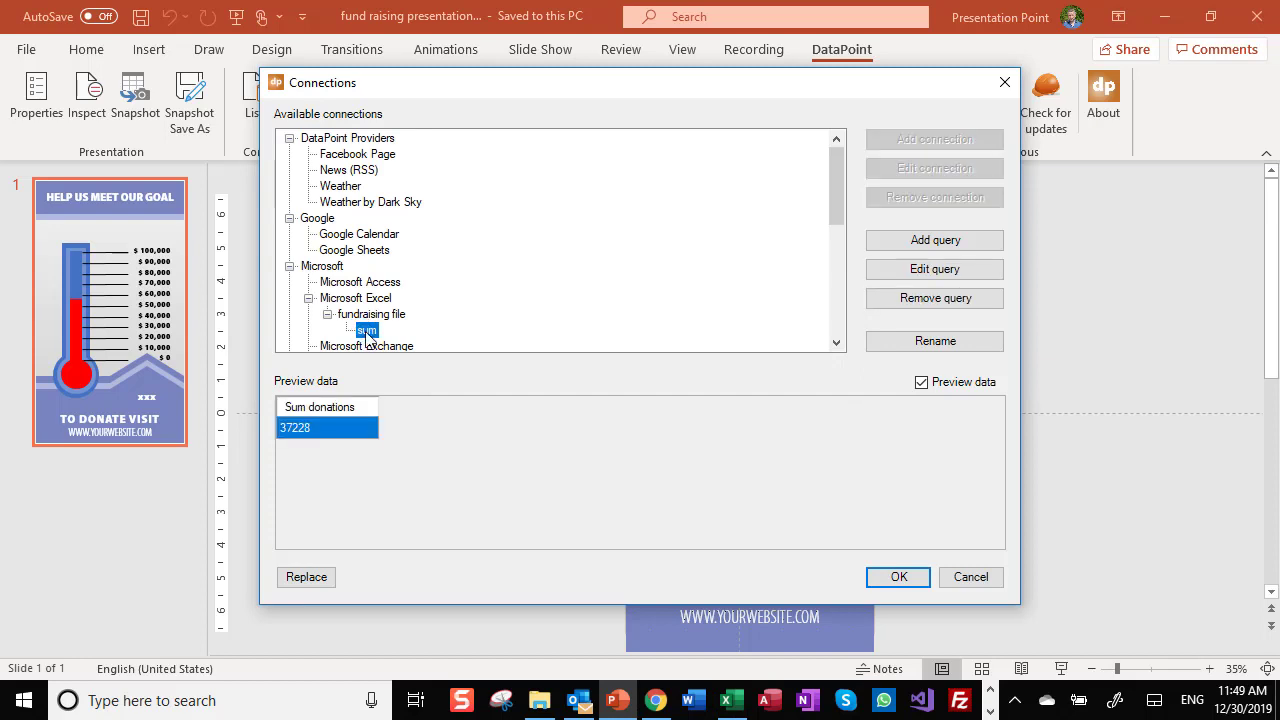
- Set the sum query to read sheet sum, range A1:Z100, updating continuously every 1.0 seconds
{"action": "left_click", "coordinate": [913, 272]}
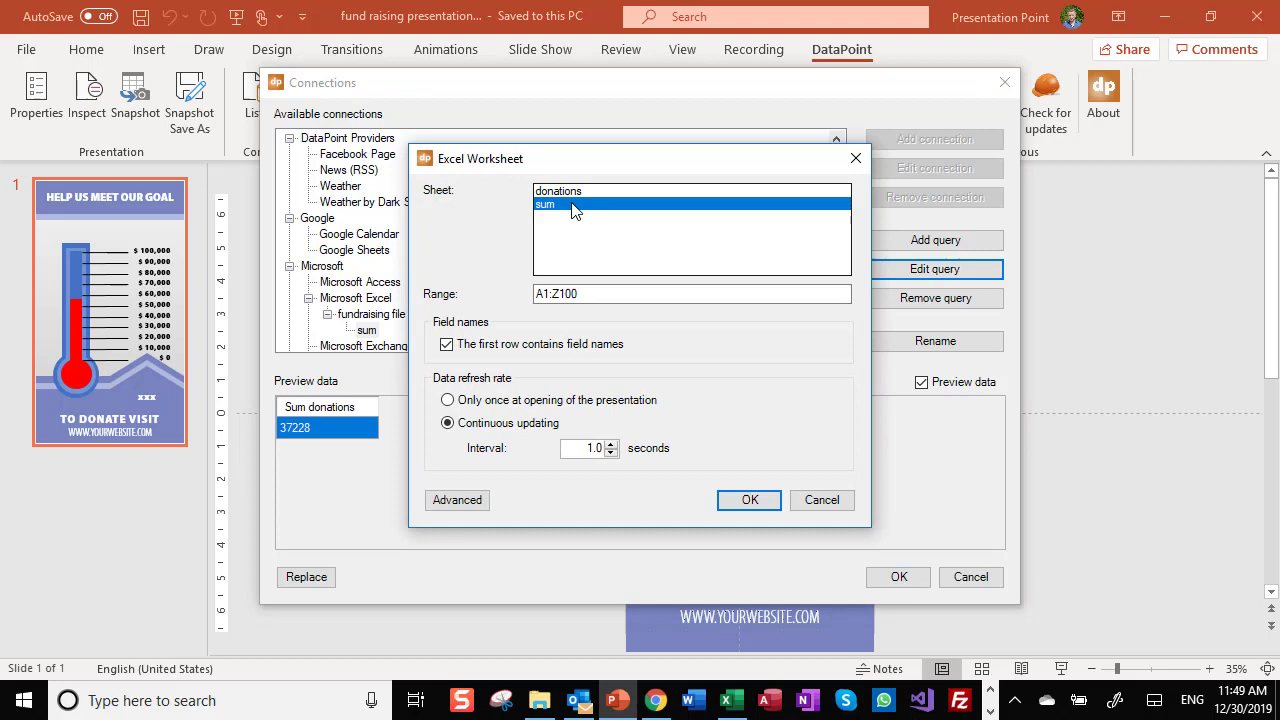
{"action": "left_click", "coordinate": [732, 700]}
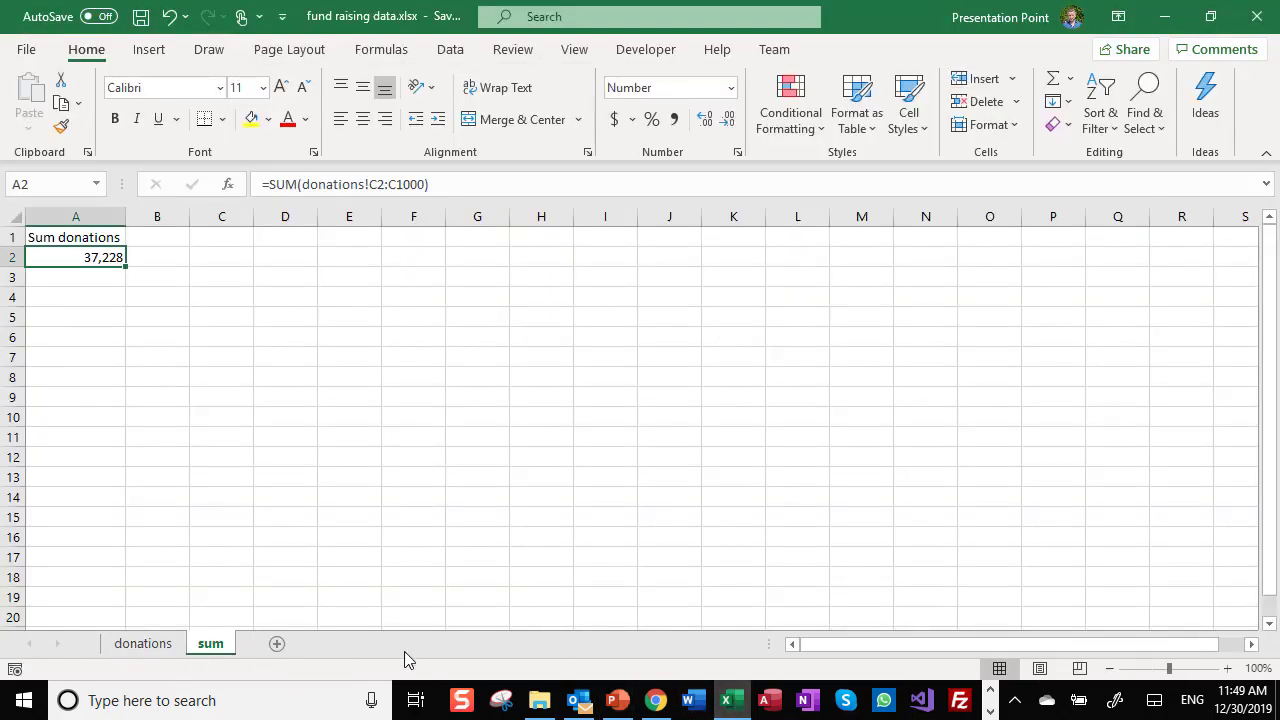
{"action": "left_click", "coordinate": [617, 700]}
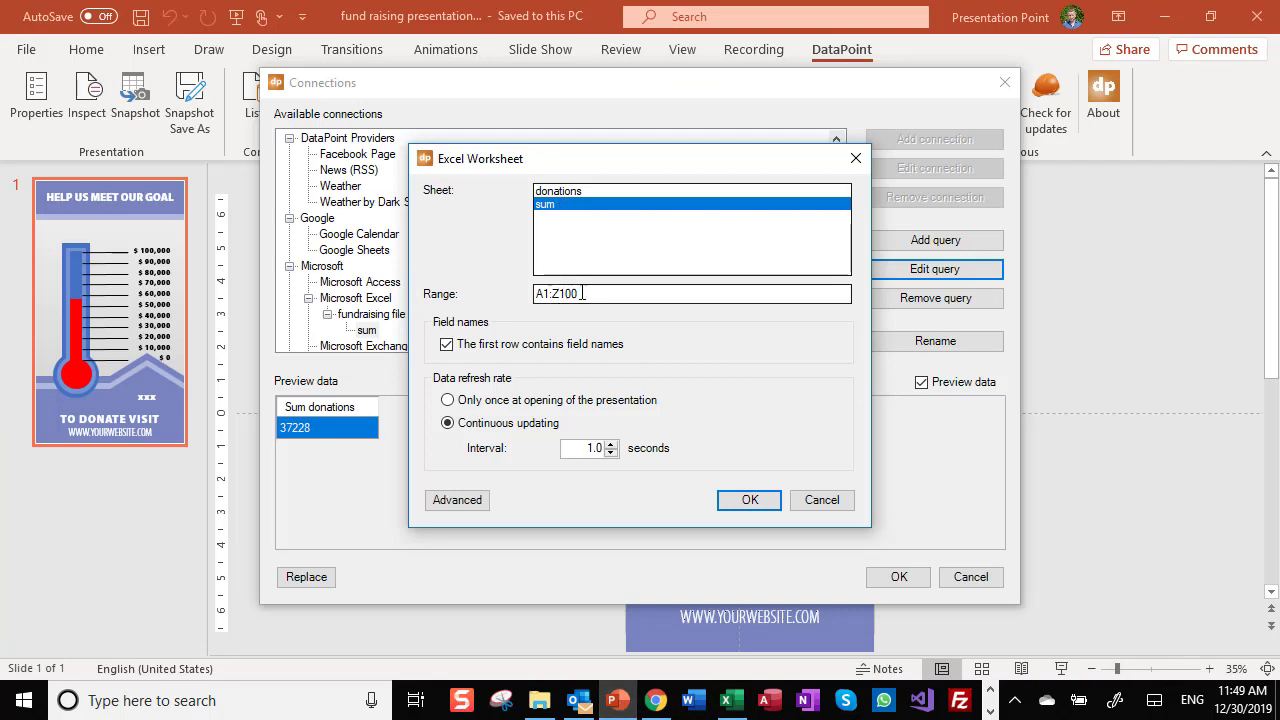
{"action": "left_click", "coordinate": [727, 708]}
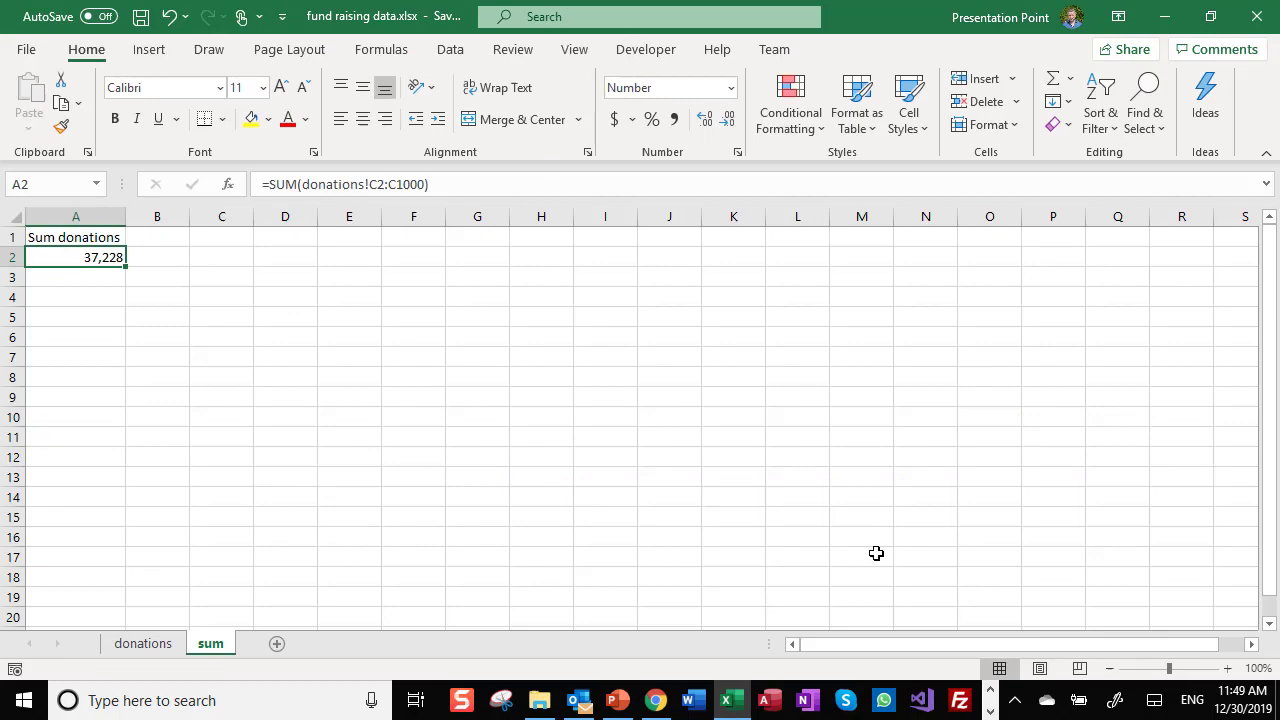
{"action": "left_click", "coordinate": [617, 702]}
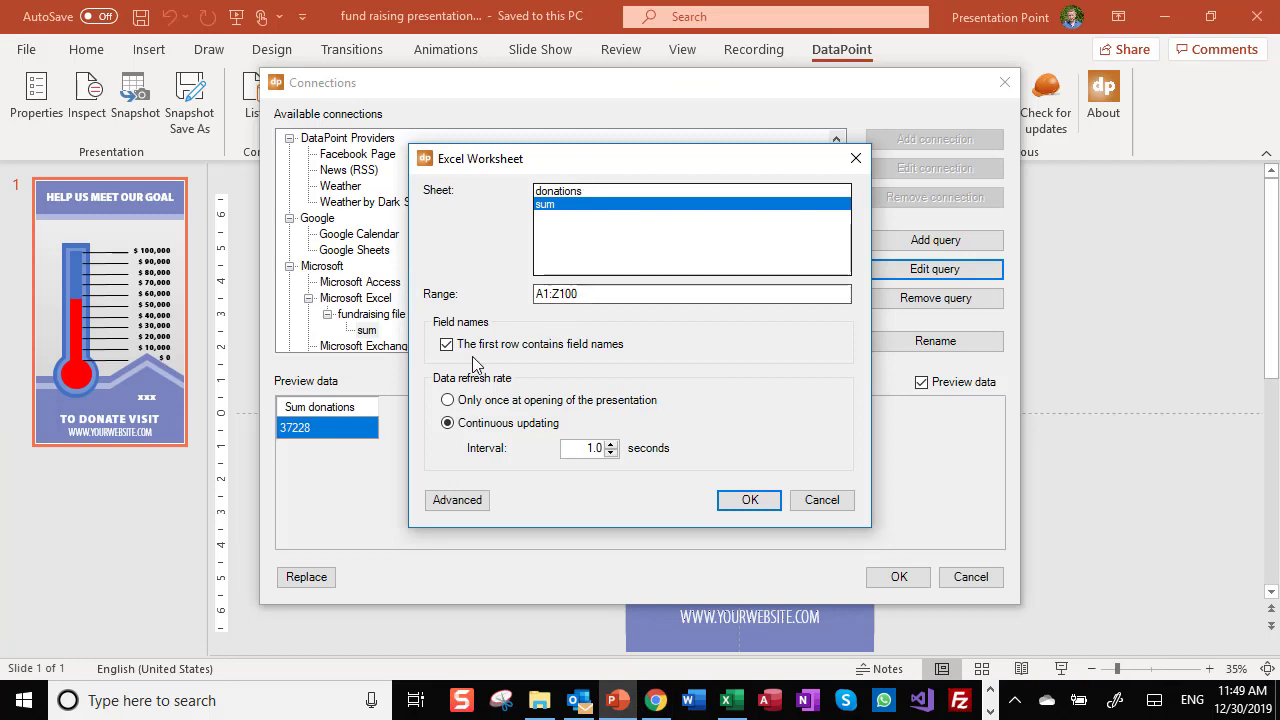
{"action": "left_click", "coordinate": [733, 700]}
{"action": "left_click", "coordinate": [94, 238]}
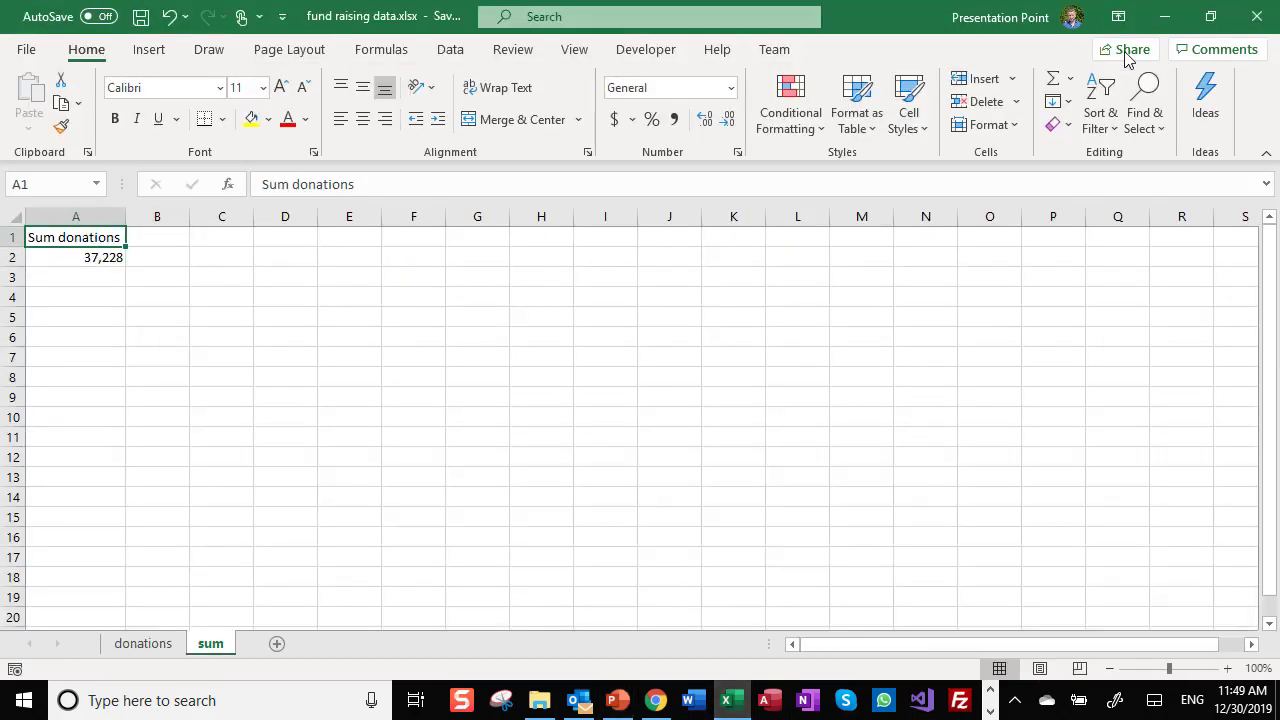
{"action": "left_click", "coordinate": [1163, 15]}
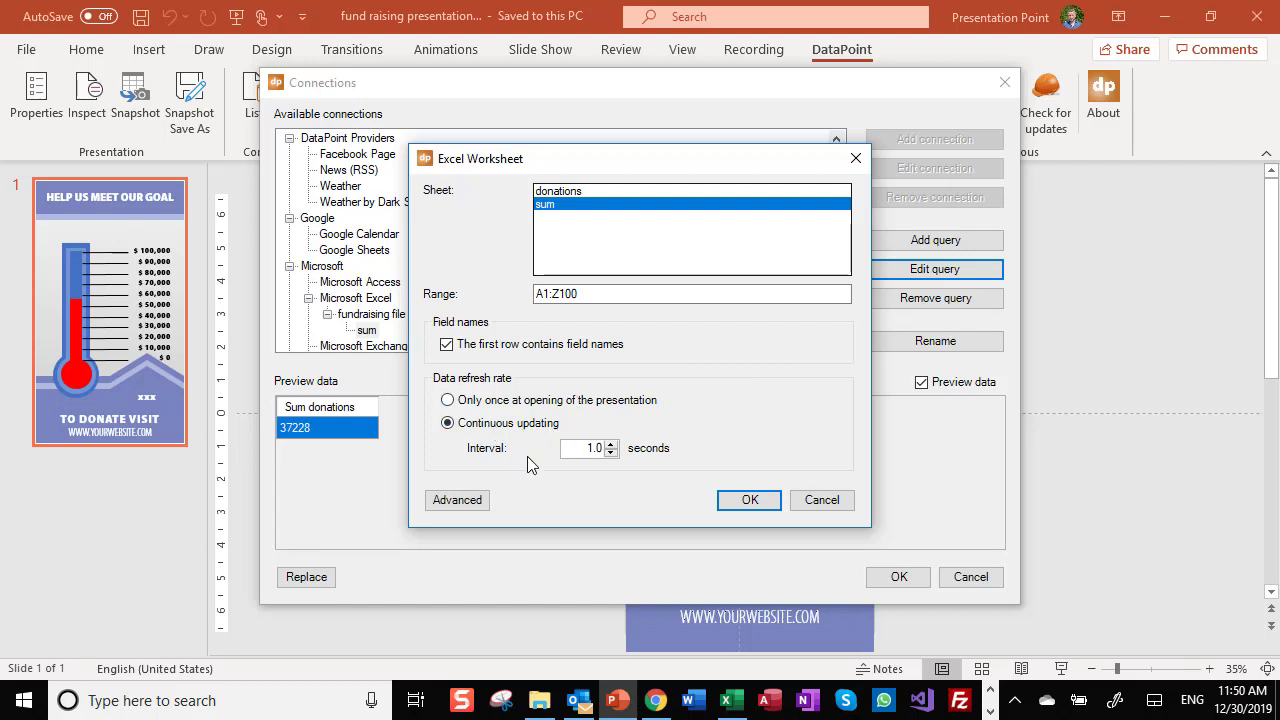
{"action": "left_click", "coordinate": [750, 500]}
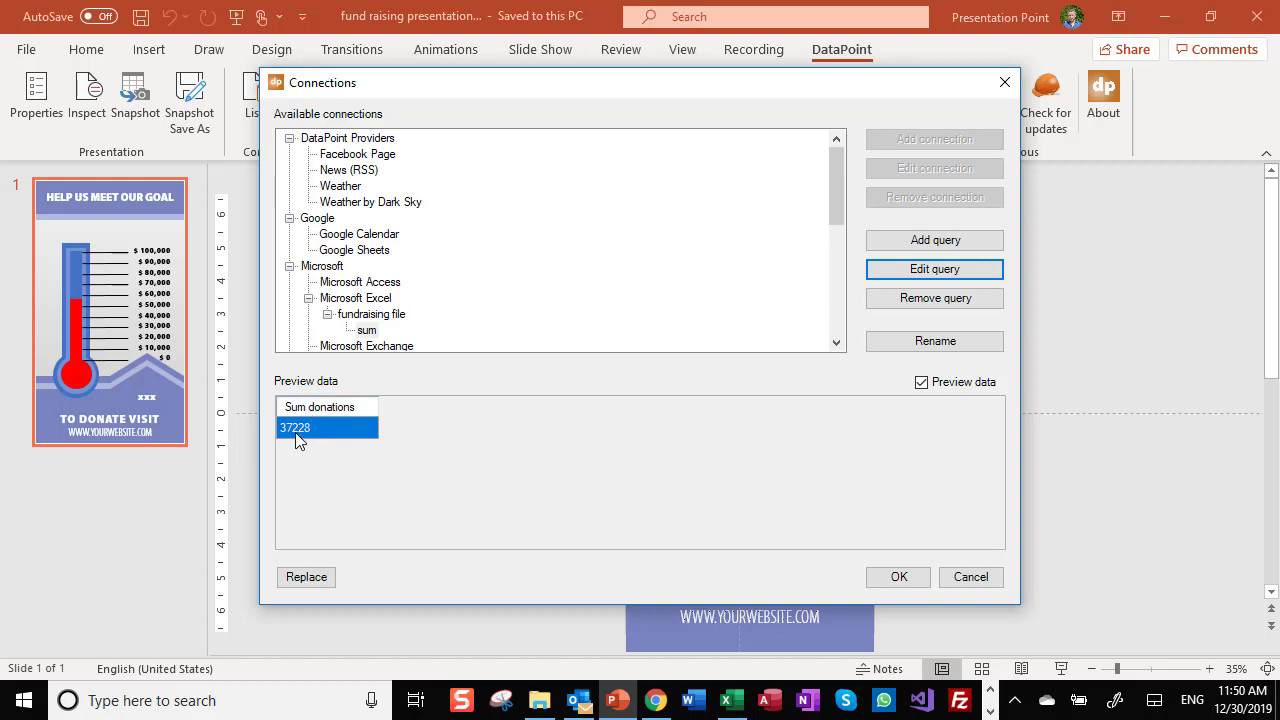
- Close the connections list and select the xxx placeholder text on the slide
{"action": "left_click", "coordinate": [899, 577]}
{"action": "left_click", "coordinate": [810, 556]}
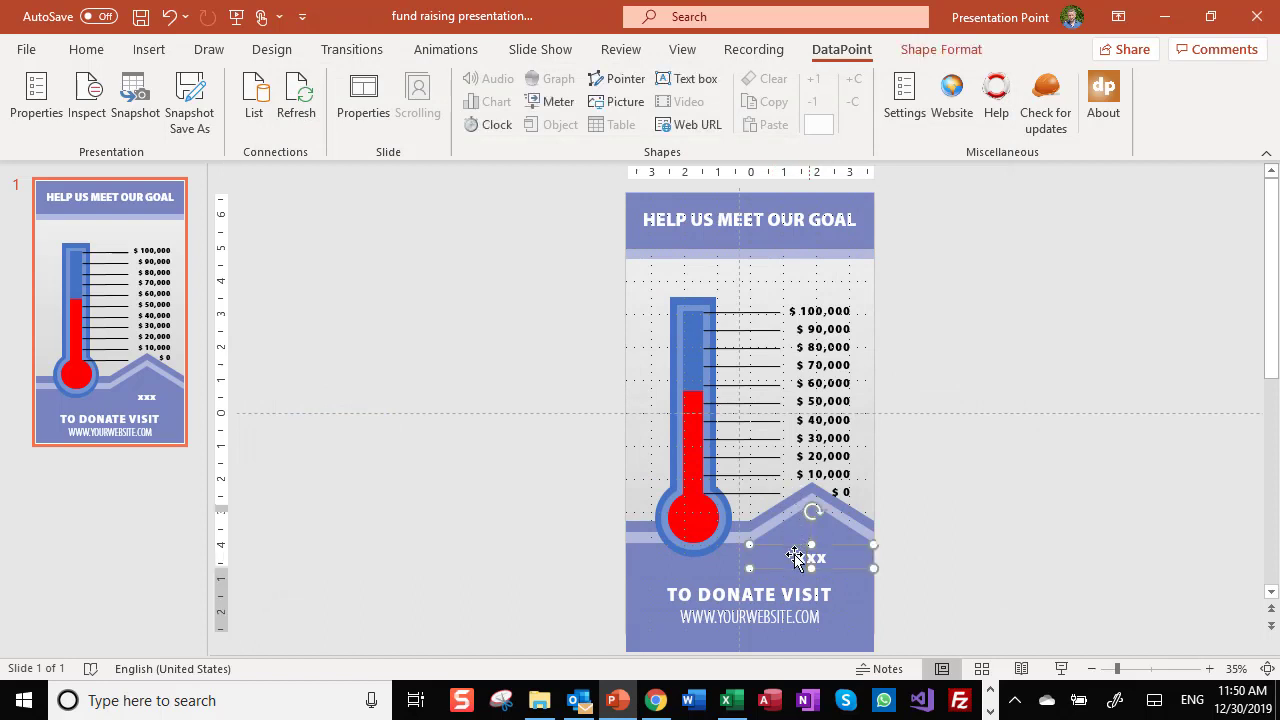
{"action": "left_click", "coordinate": [86, 50]}
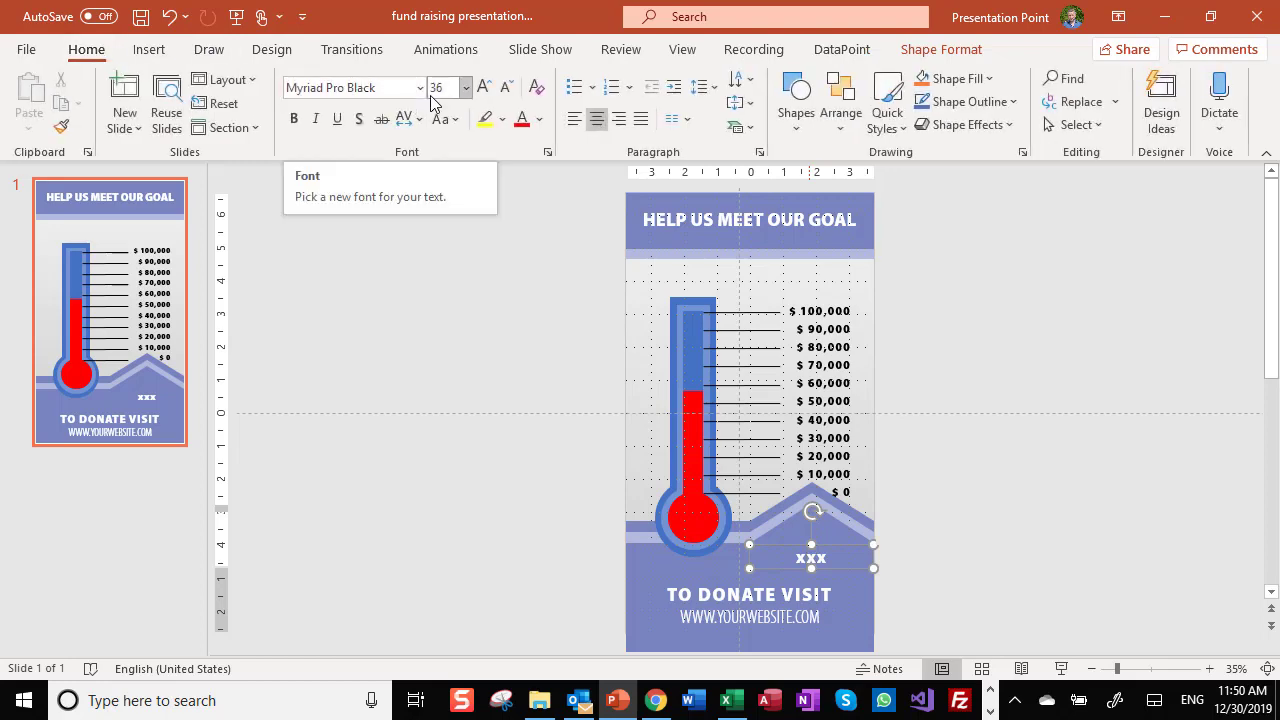
{"action": "left_click", "coordinate": [814, 53]}
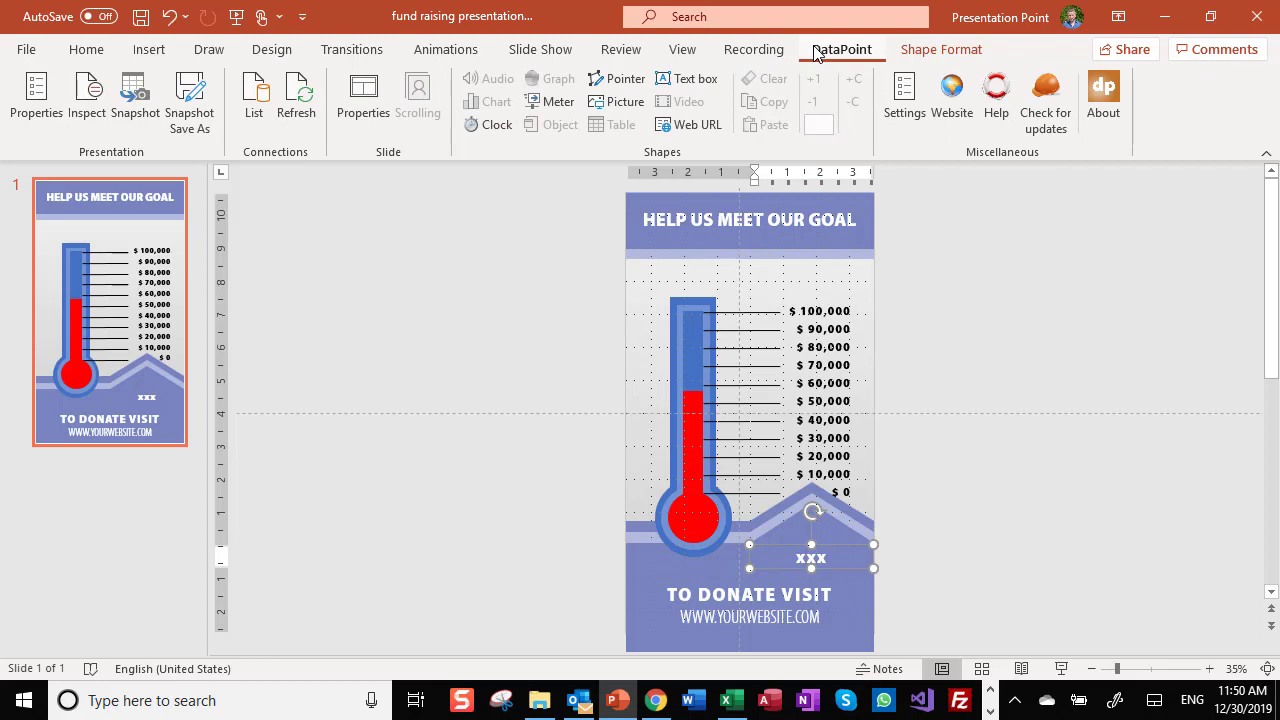
- Link the placeholder to fundraising file | sum, column Sum donations, row 1, showing 37228
{"action": "left_click", "coordinate": [695, 80]}
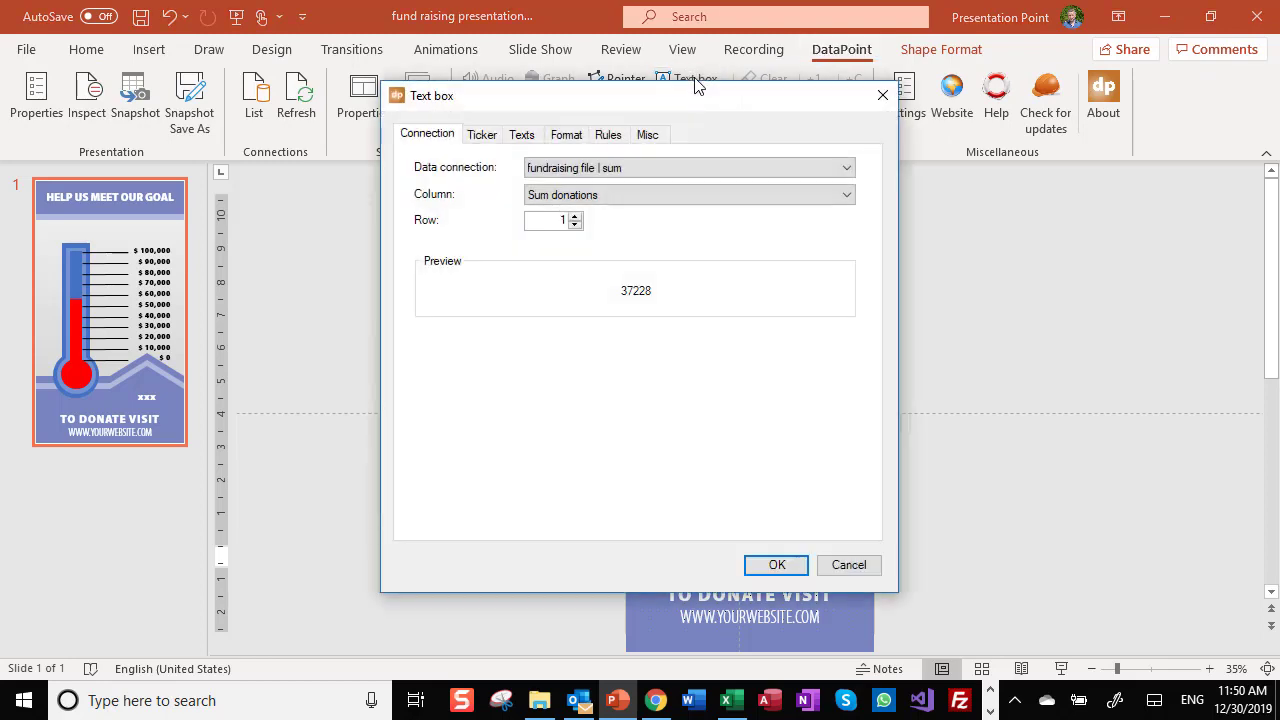
{"action": "left_click", "coordinate": [628, 167]}
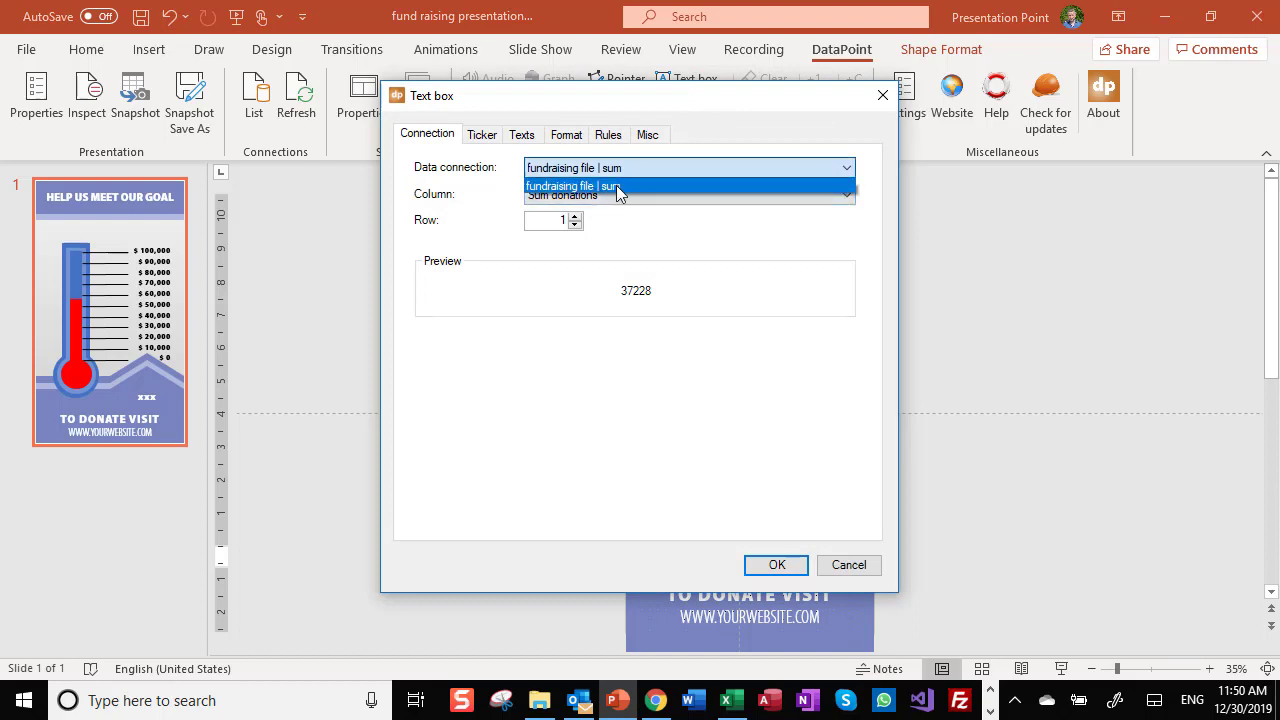
{"action": "left_click", "coordinate": [616, 185]}
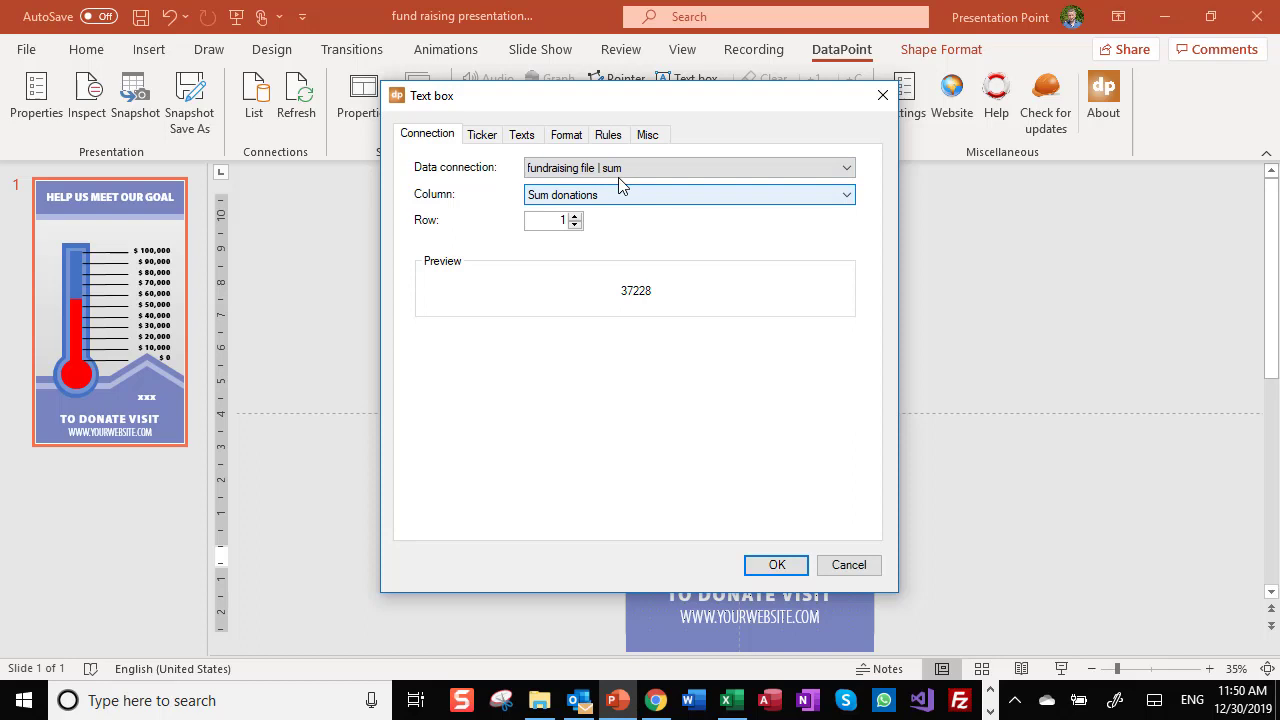
{"action": "left_click", "coordinate": [620, 167]}
{"action": "left_click", "coordinate": [618, 185]}
{"action": "left_click", "coordinate": [618, 195]}
{"action": "left_click", "coordinate": [616, 213]}
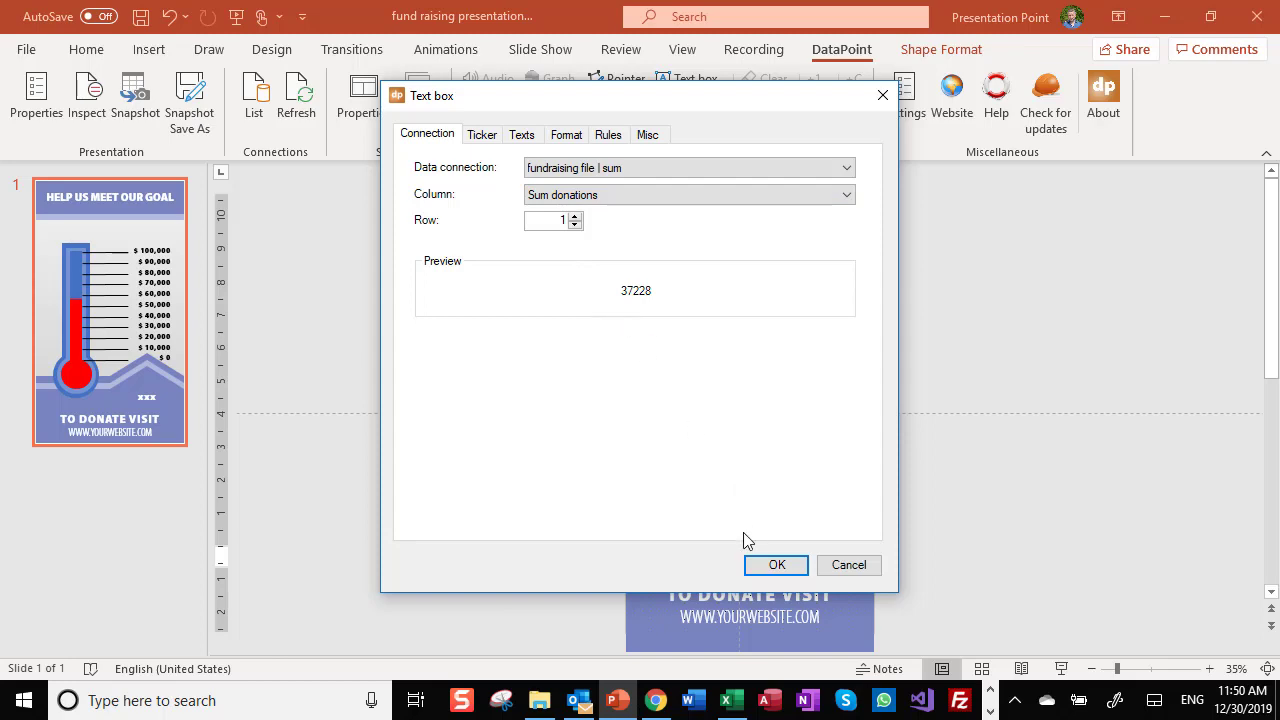
{"action": "left_click", "coordinate": [752, 563]}
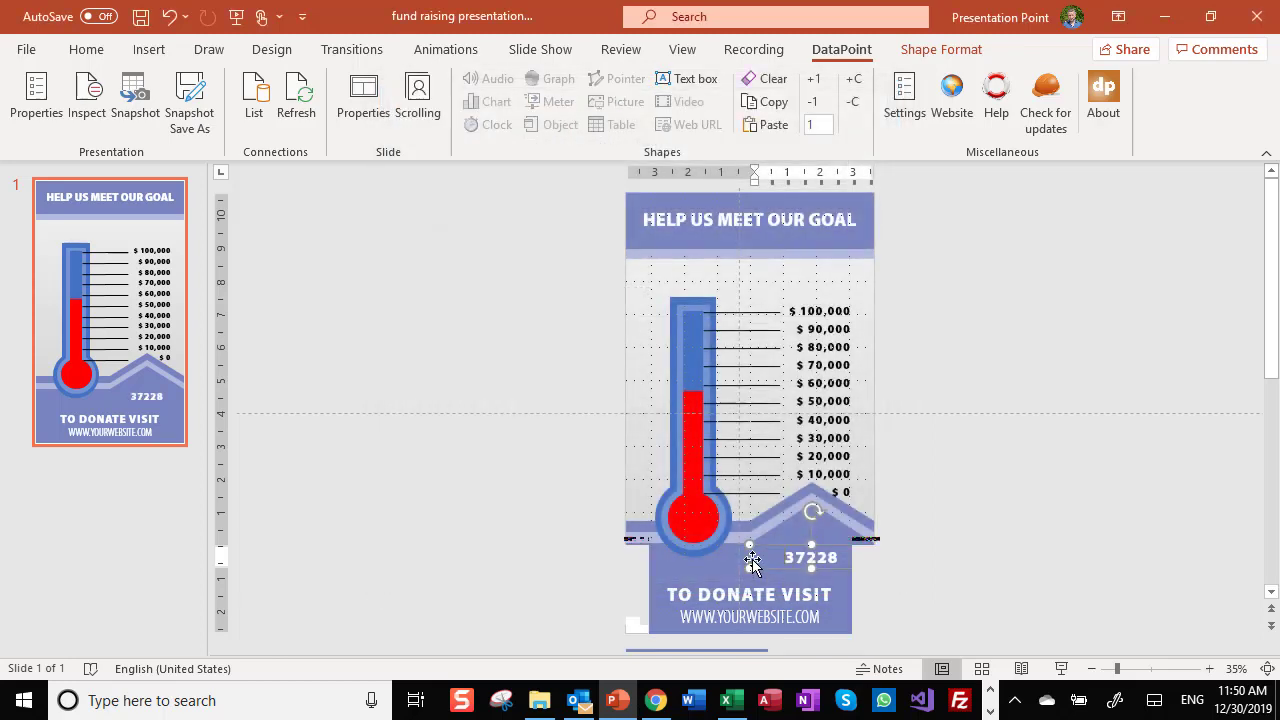
- Format the linked donation total as currency with 0 decimals so it reads $37,228
{"action": "left_click_drag", "start_coordinate": [752, 563], "coordinate": [752, 563]}
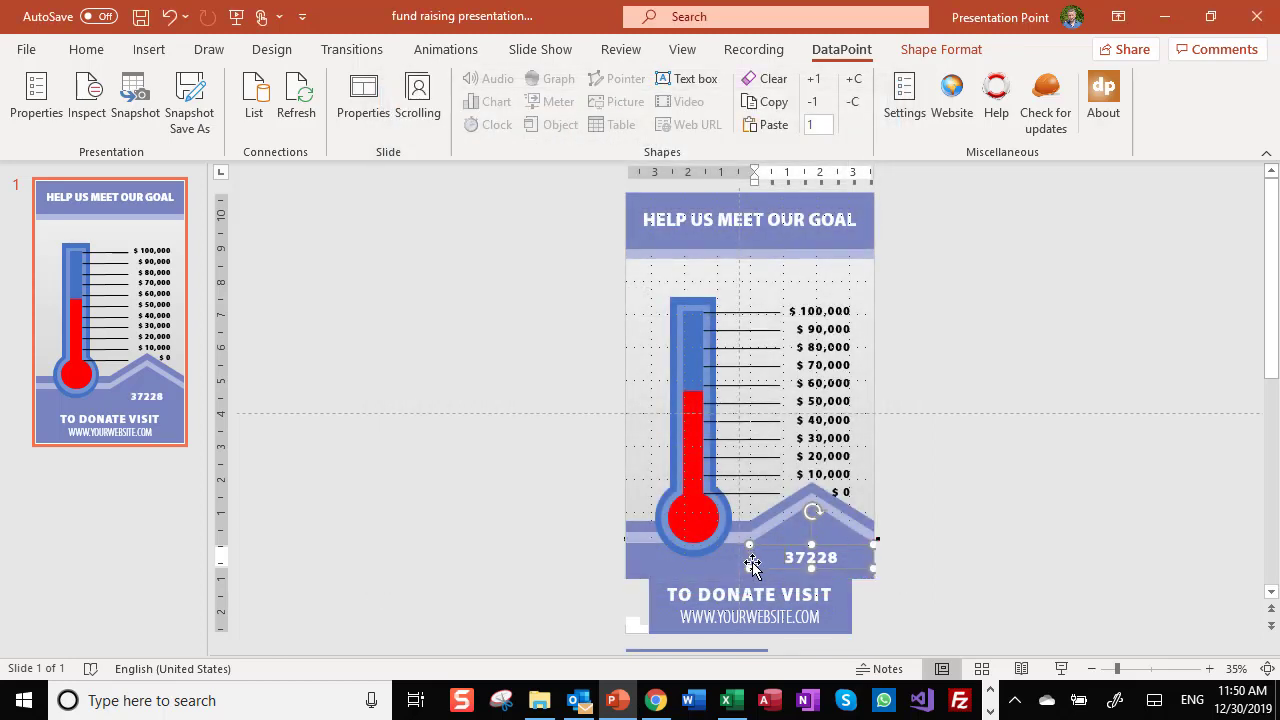
{"action": "left_click", "coordinate": [733, 705]}
{"action": "left_click", "coordinate": [733, 705]}
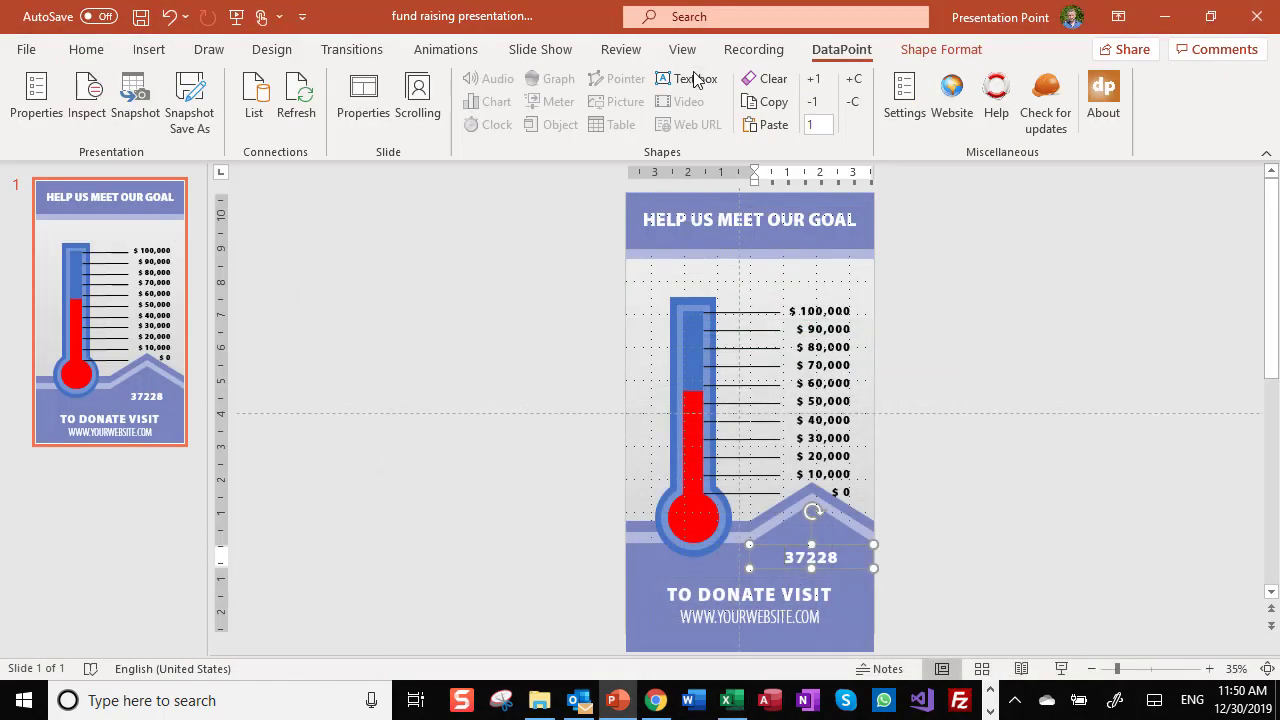
{"action": "left_click", "coordinate": [690, 79]}
{"action": "left_click", "coordinate": [551, 142]}
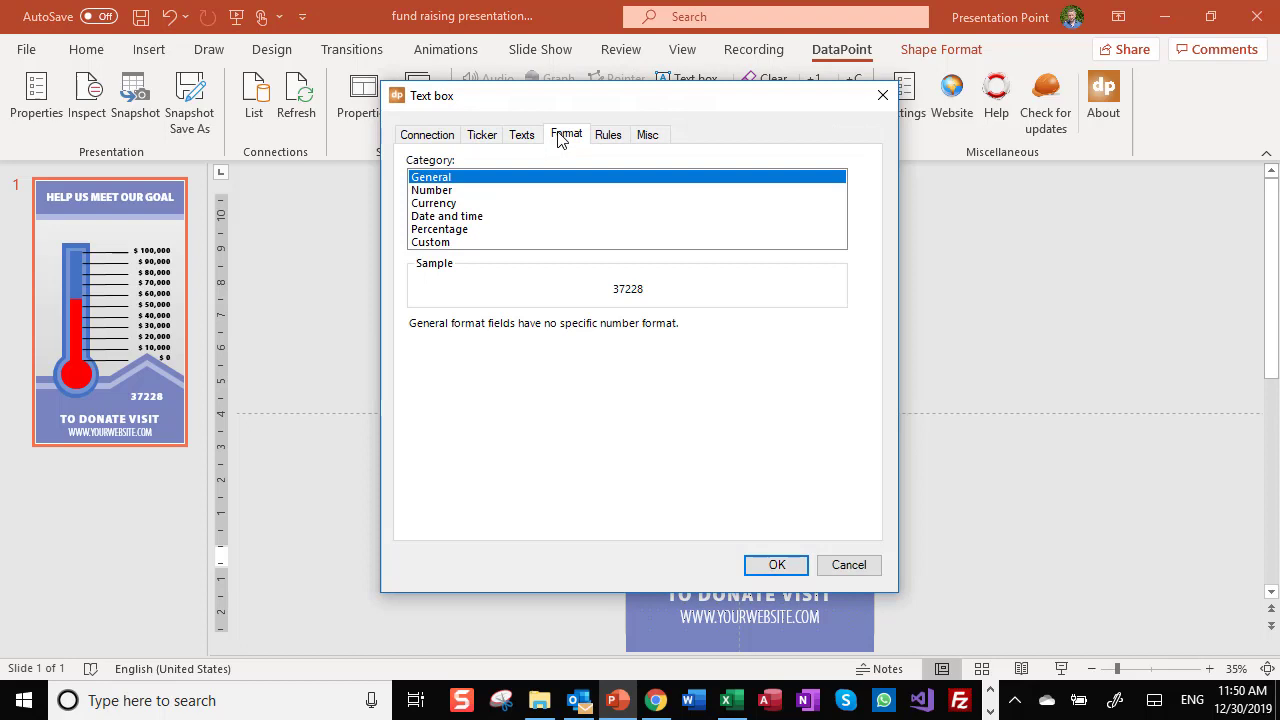
{"action": "left_click", "coordinate": [458, 203]}
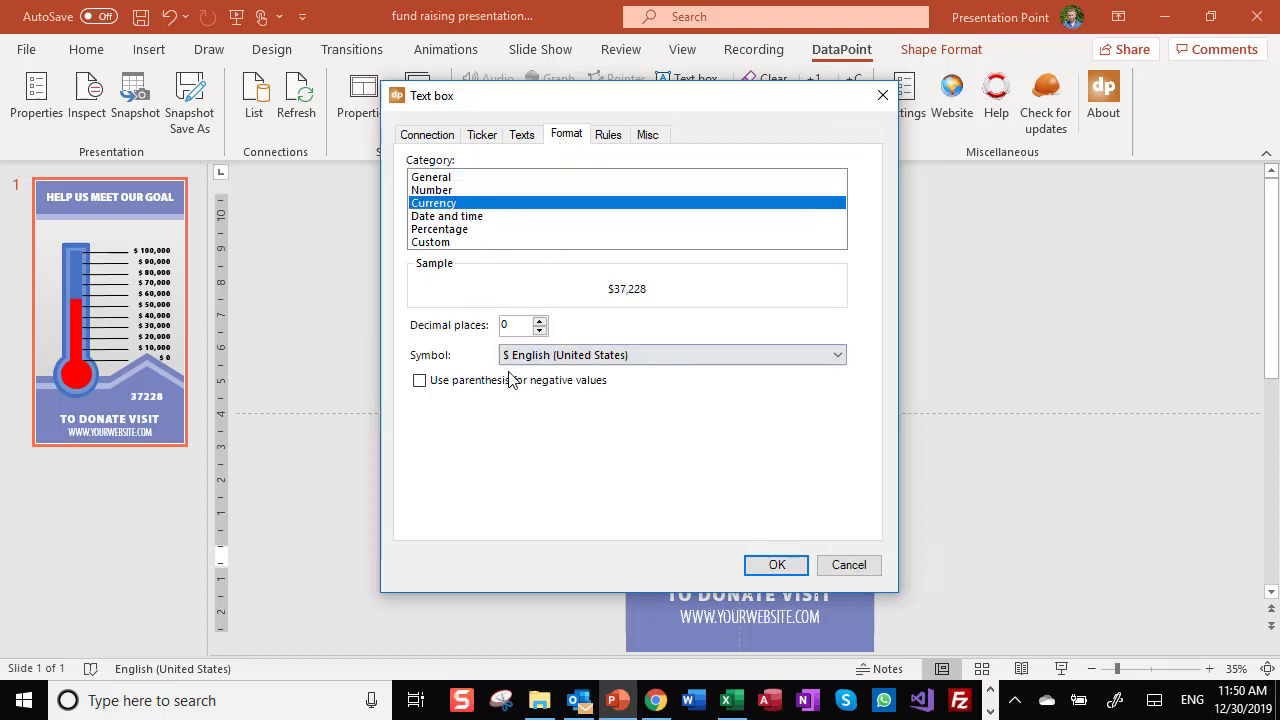
{"action": "left_click", "coordinate": [777, 564]}
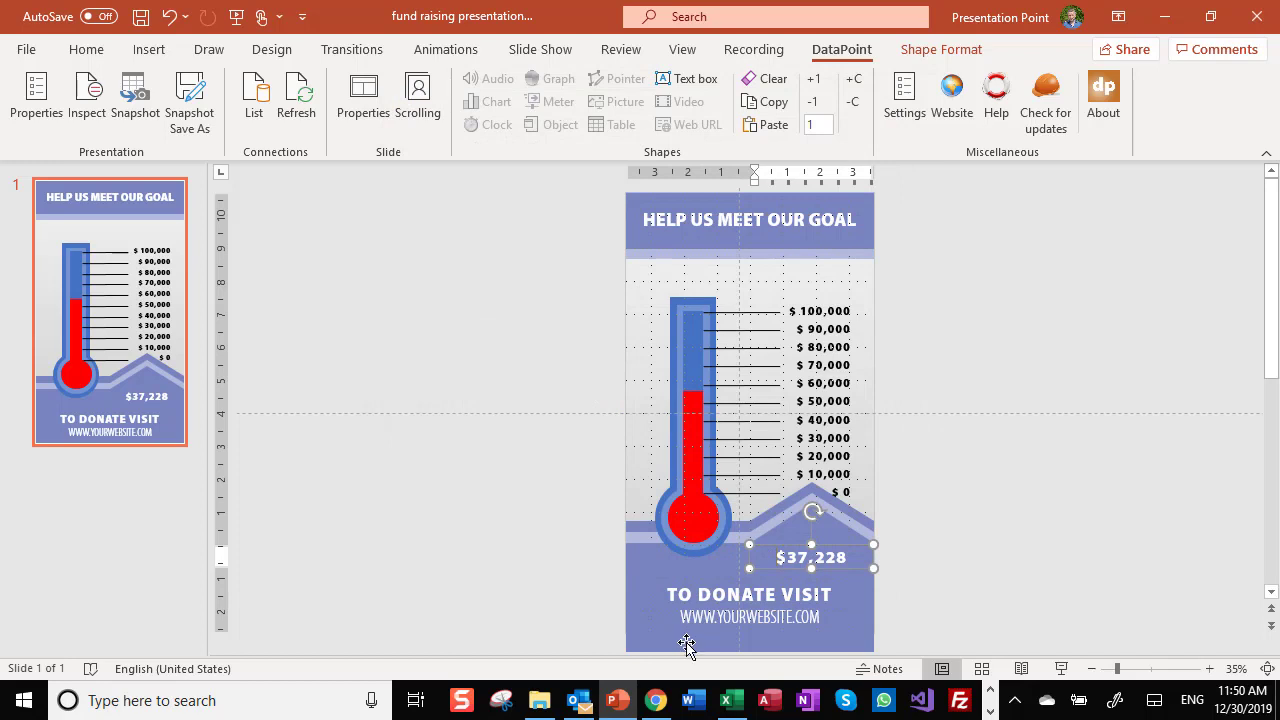
{"action": "left_click", "coordinate": [694, 489]}
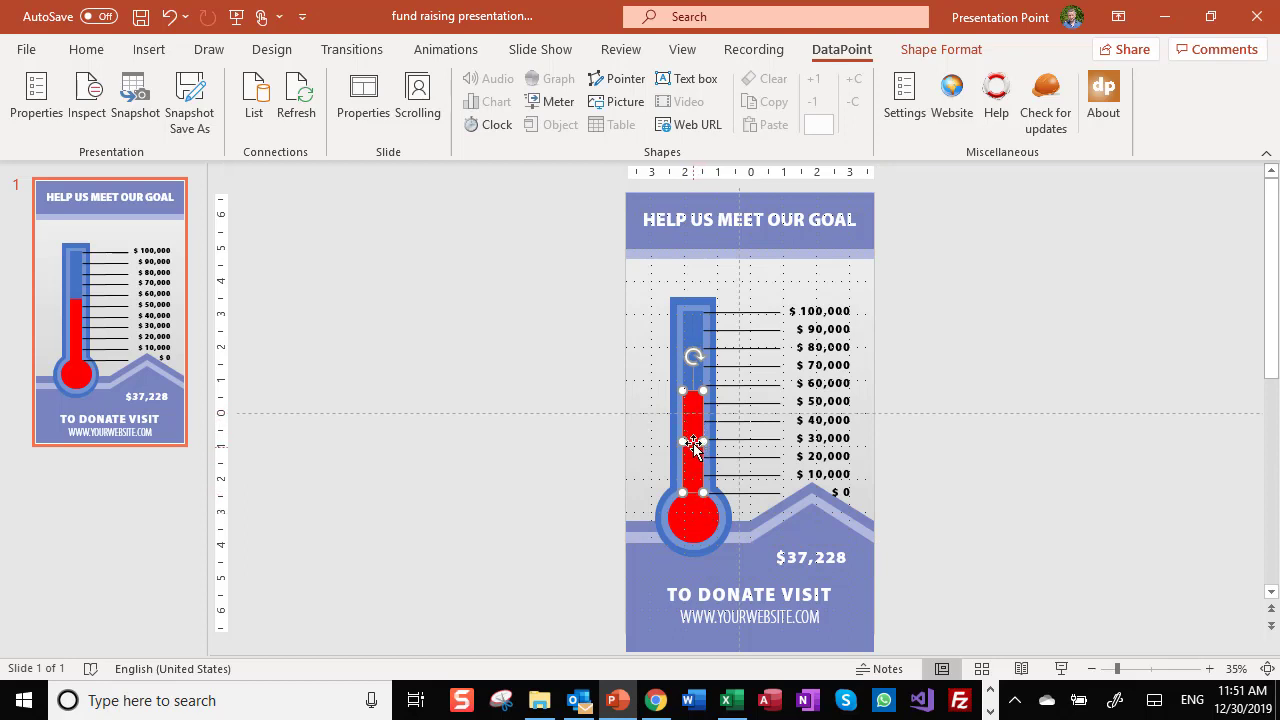
- Undo trial moves of thermometer pieces, then stretch the red bar to the $100,000 line
{"action": "left_click_drag", "start_coordinate": [686, 400], "coordinate": [479, 350]}
{"action": "left_click_drag", "start_coordinate": [699, 515], "coordinate": [519, 519]}
{"action": "left_click_drag", "start_coordinate": [706, 423], "coordinate": [515, 433]}
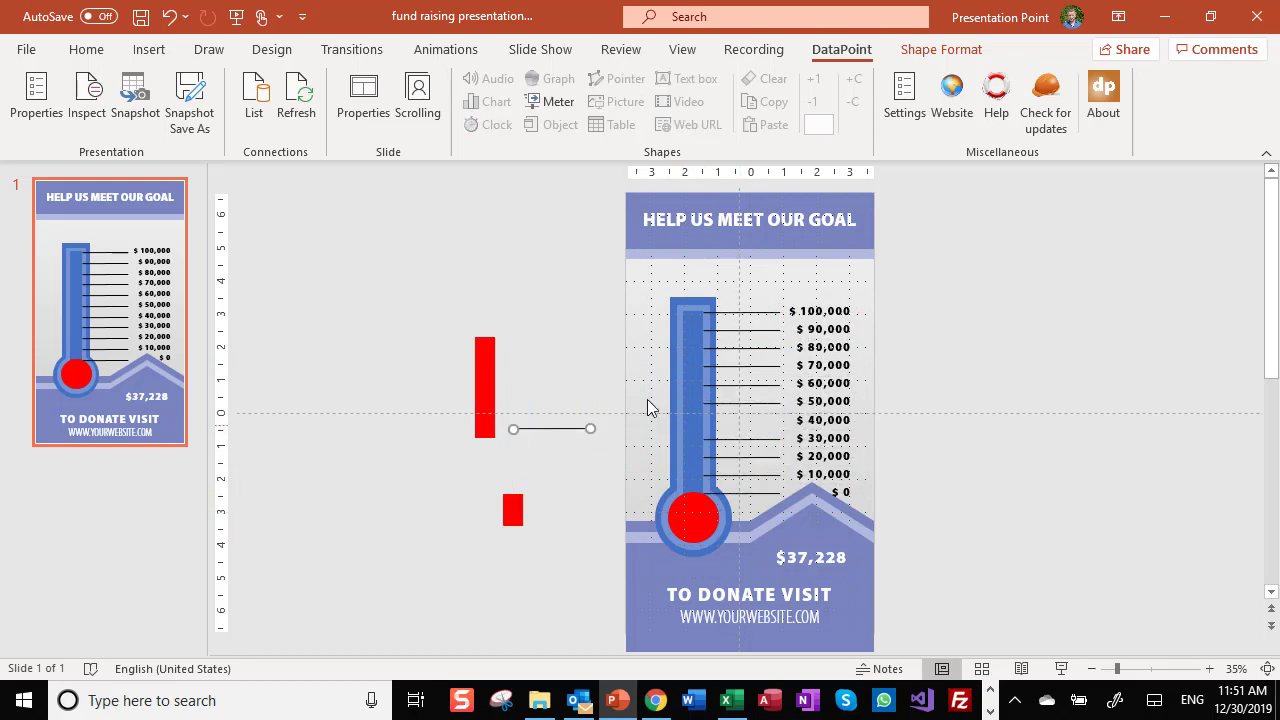
{"action": "left_click", "coordinate": [751, 366]}
{"action": "left_click_drag", "start_coordinate": [740, 365], "coordinate": [559, 340]}
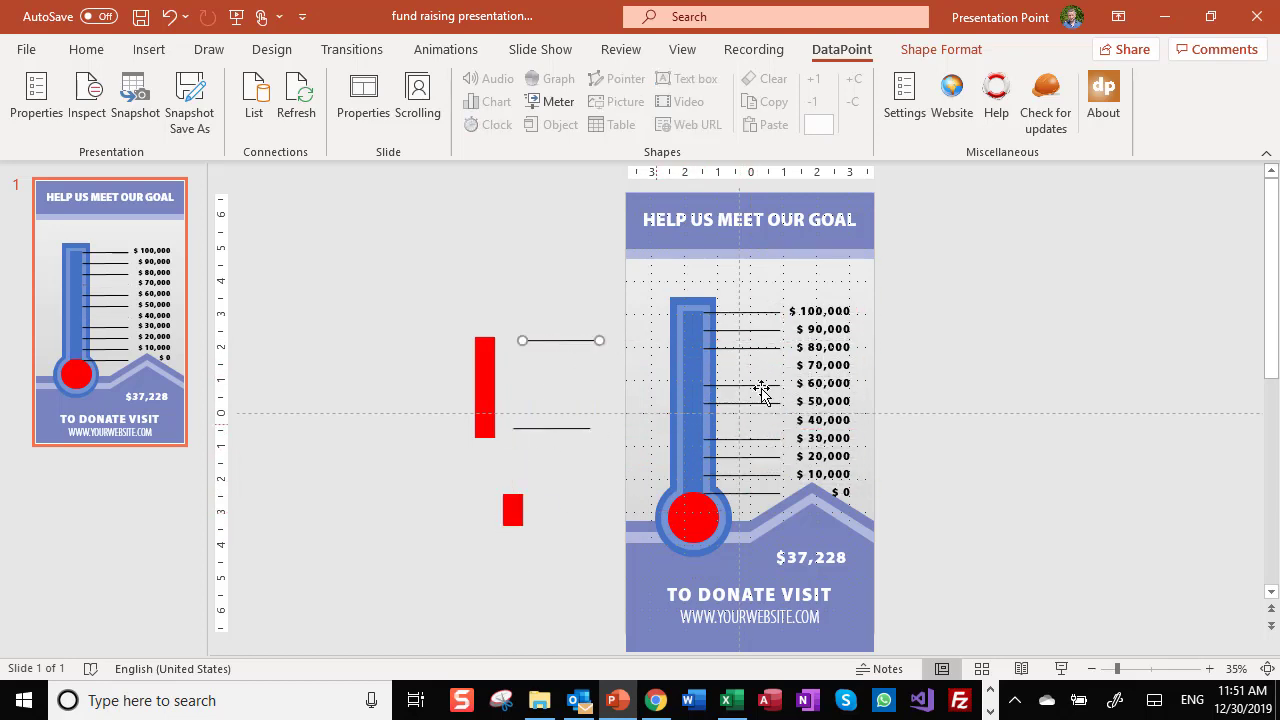
{"action": "key", "text": "ctrl+z"}
{"action": "key", "text": "ctrl+z"}
{"action": "key", "text": "ctrl+z"}
{"action": "key", "text": "ctrl+z"}
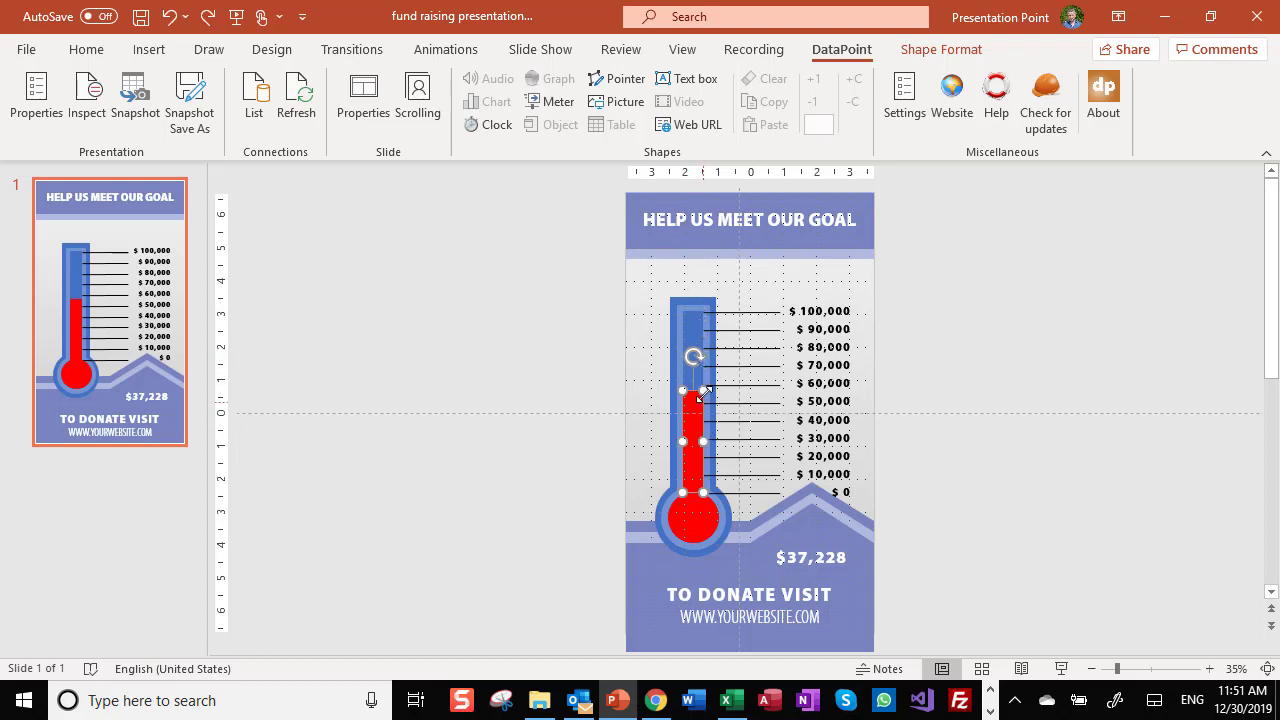
{"action": "left_click_drag", "start_coordinate": [703, 400], "coordinate": [698, 311]}
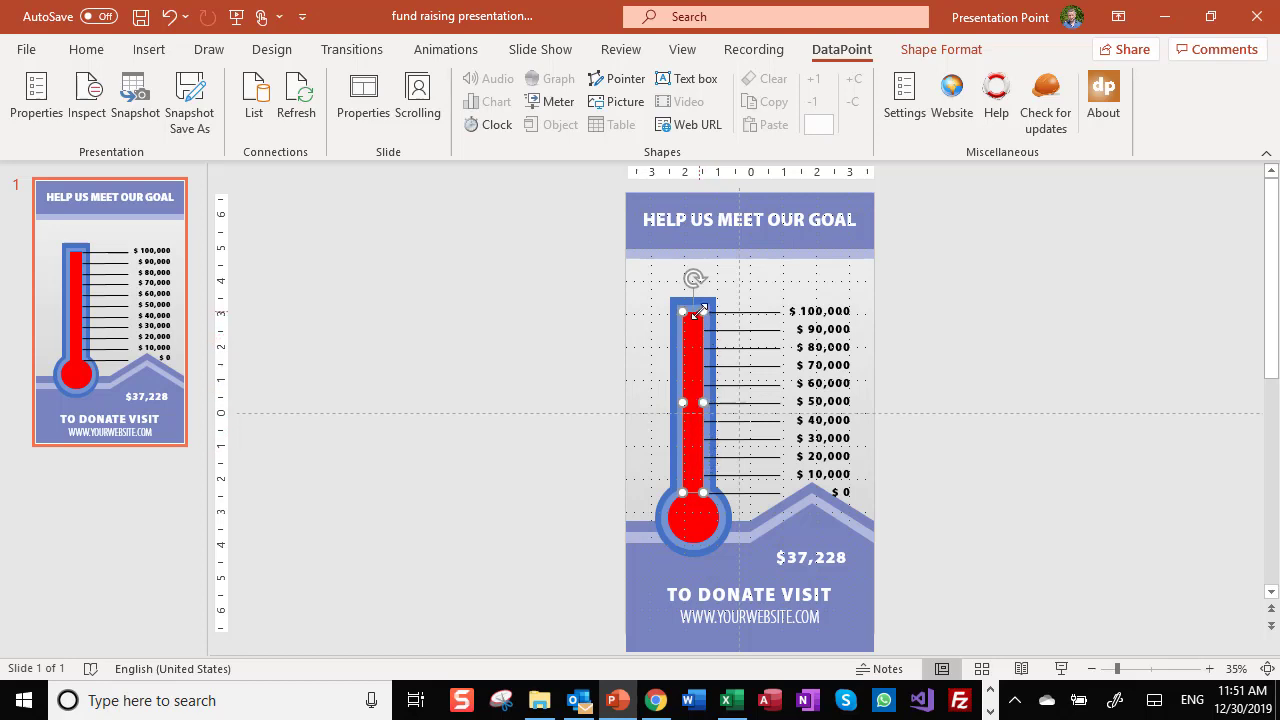
- Make the red bar a Height meter on fundraising file | sum, Sum donations, range 0–100000
{"action": "left_click", "coordinate": [550, 101]}
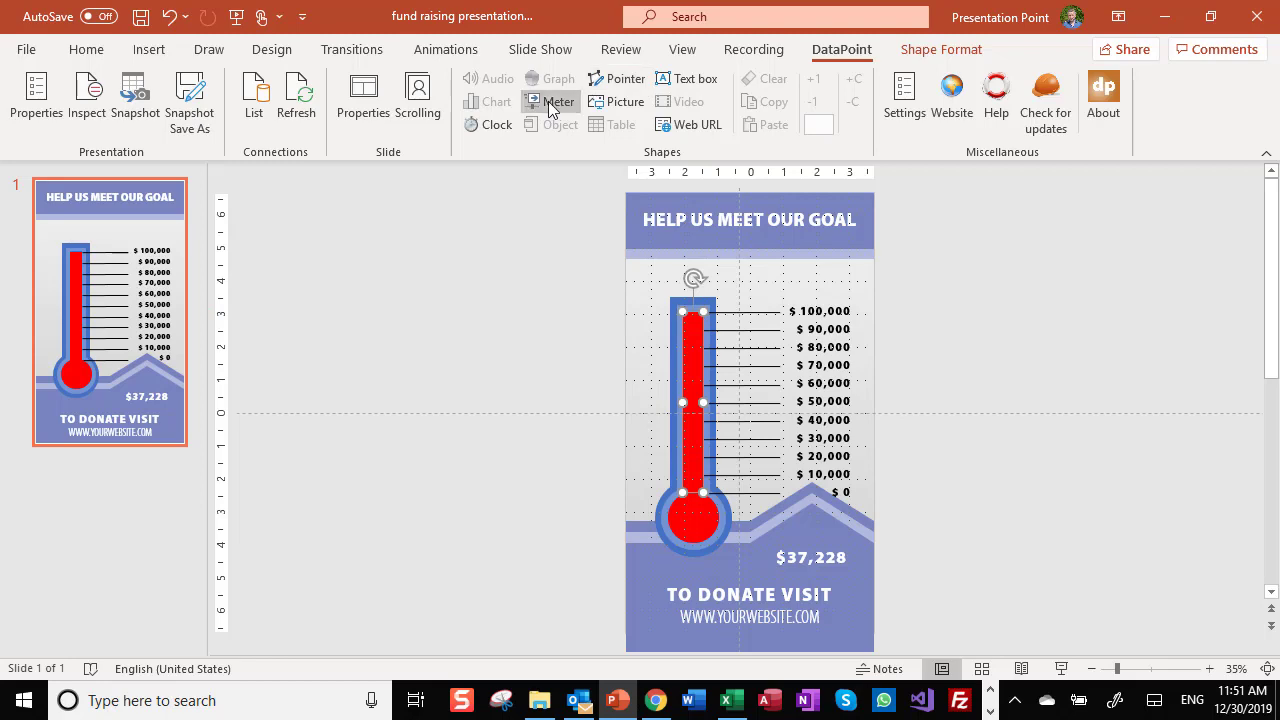
{"action": "left_click", "coordinate": [557, 133]}
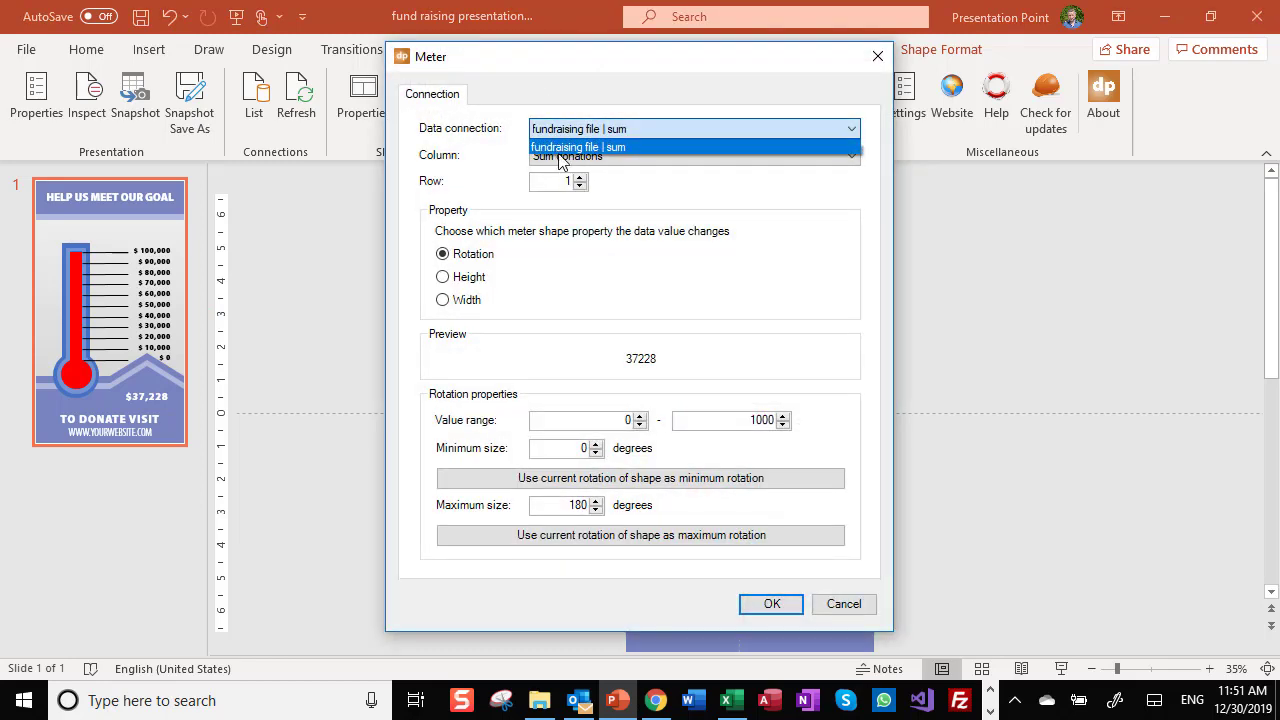
{"action": "left_click", "coordinate": [557, 147]}
{"action": "left_click", "coordinate": [560, 156]}
{"action": "left_click", "coordinate": [560, 174]}
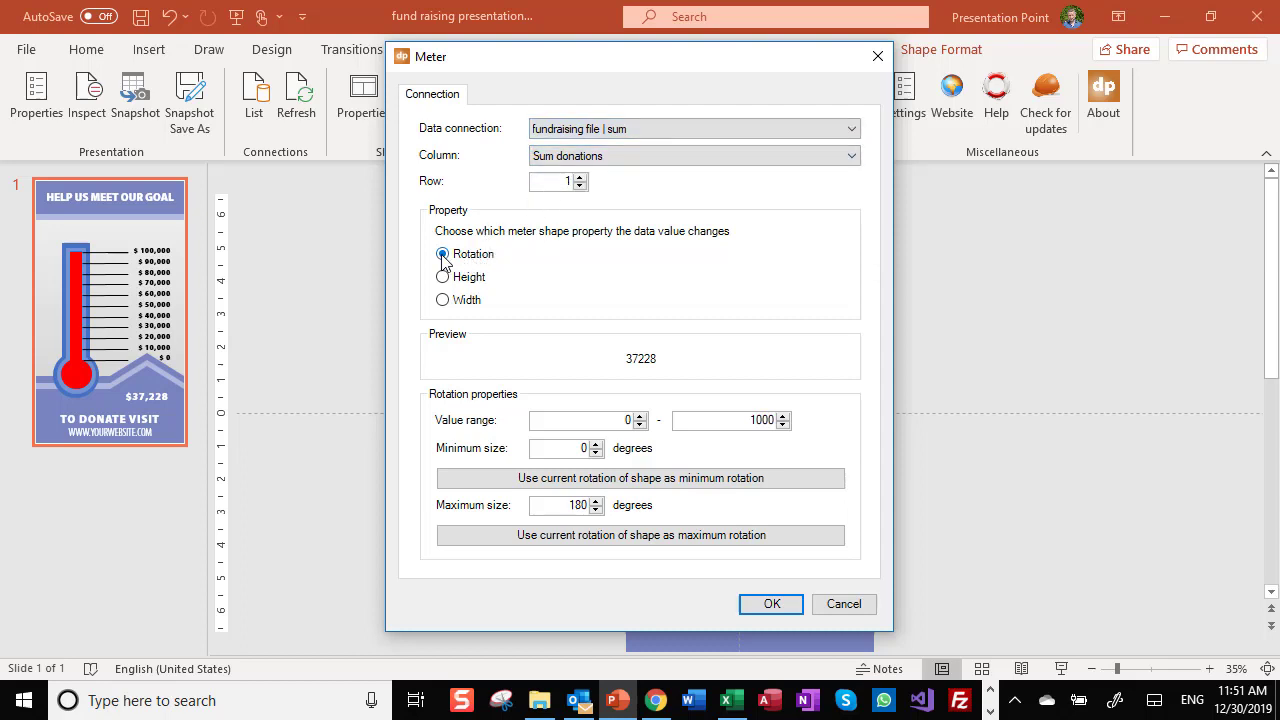
{"action": "left_click", "coordinate": [470, 281]}
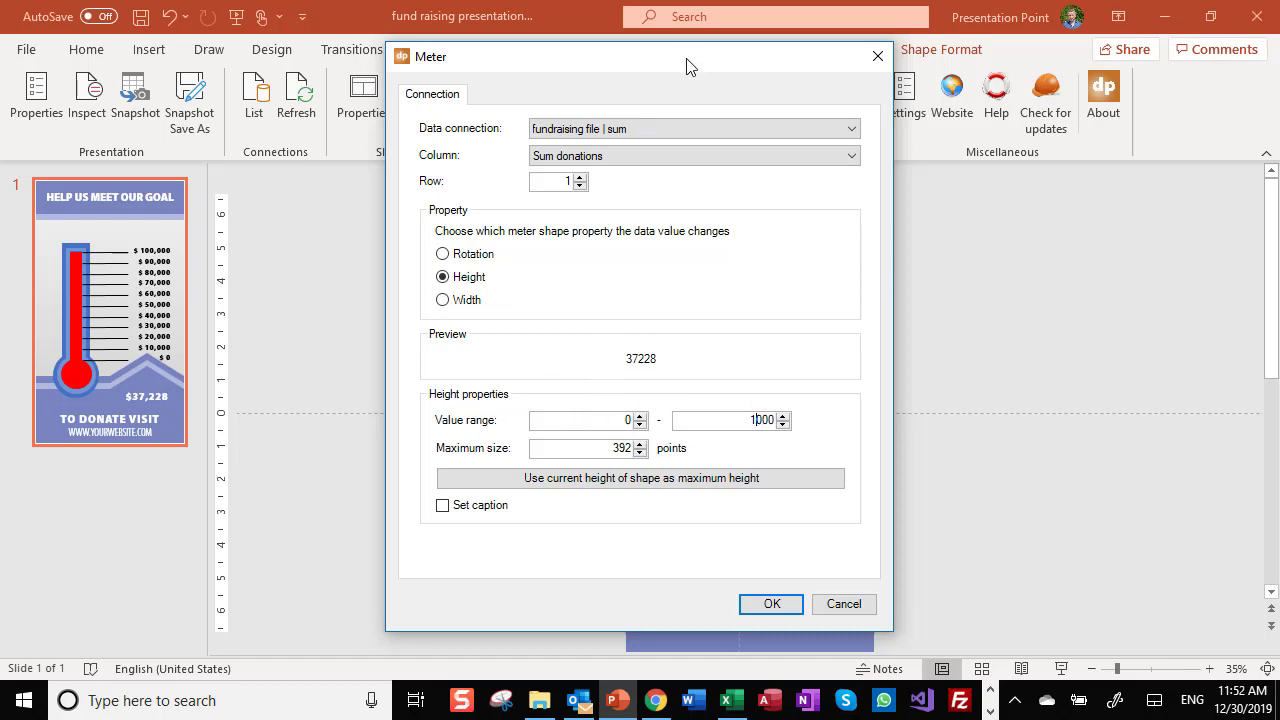
{"action": "left_click_drag", "start_coordinate": [687, 66], "coordinate": [410, 75]}
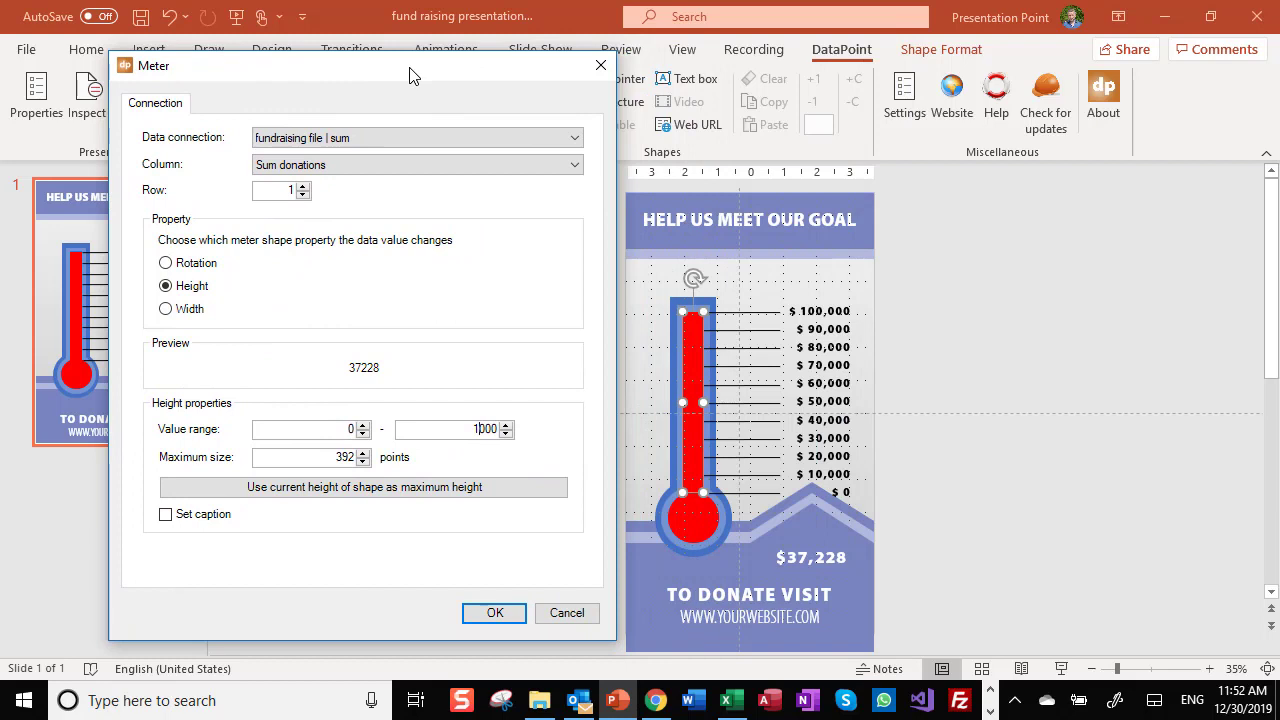
{"action": "type", "text": "000"}
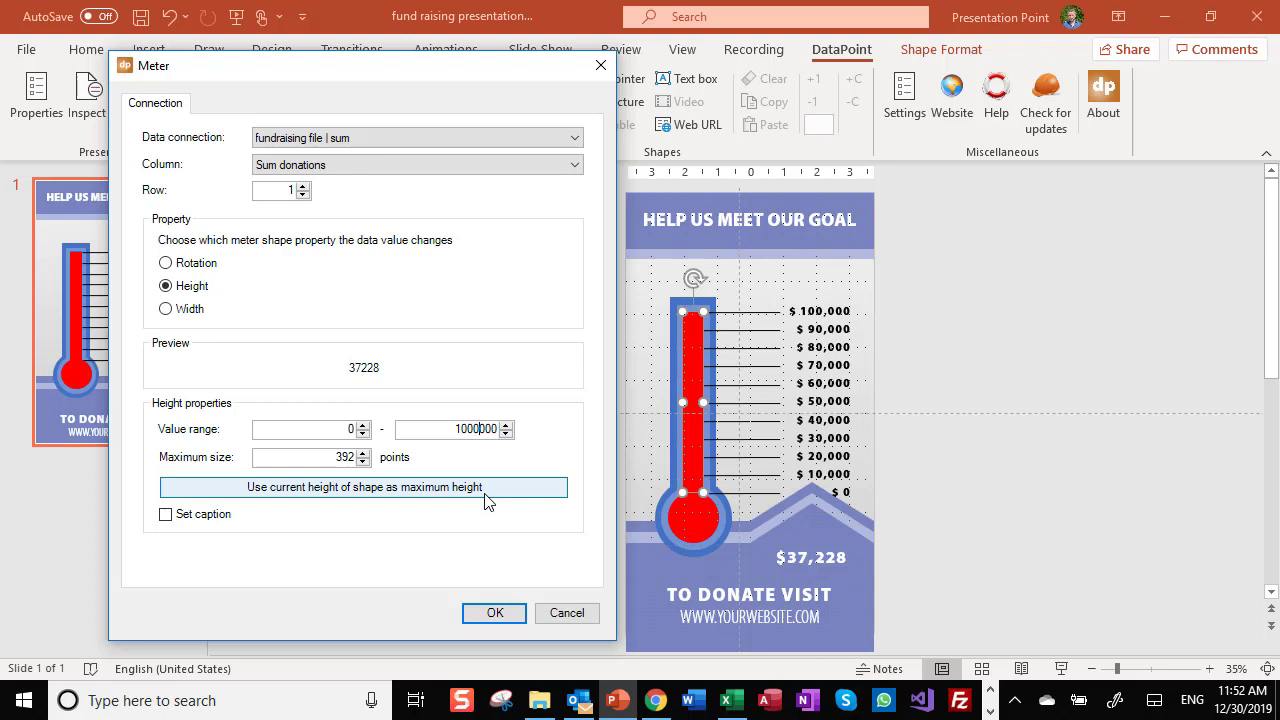
{"action": "key", "text": "BackSpace"}
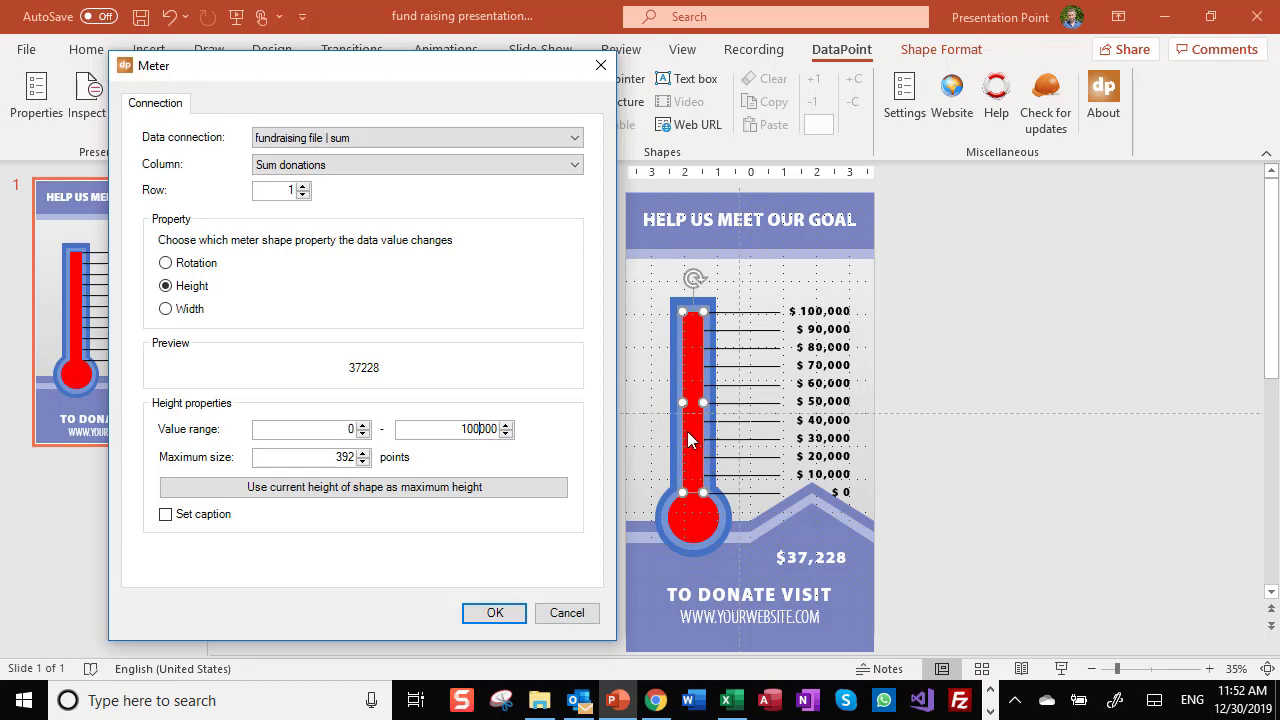
{"action": "left_click", "coordinate": [509, 614]}
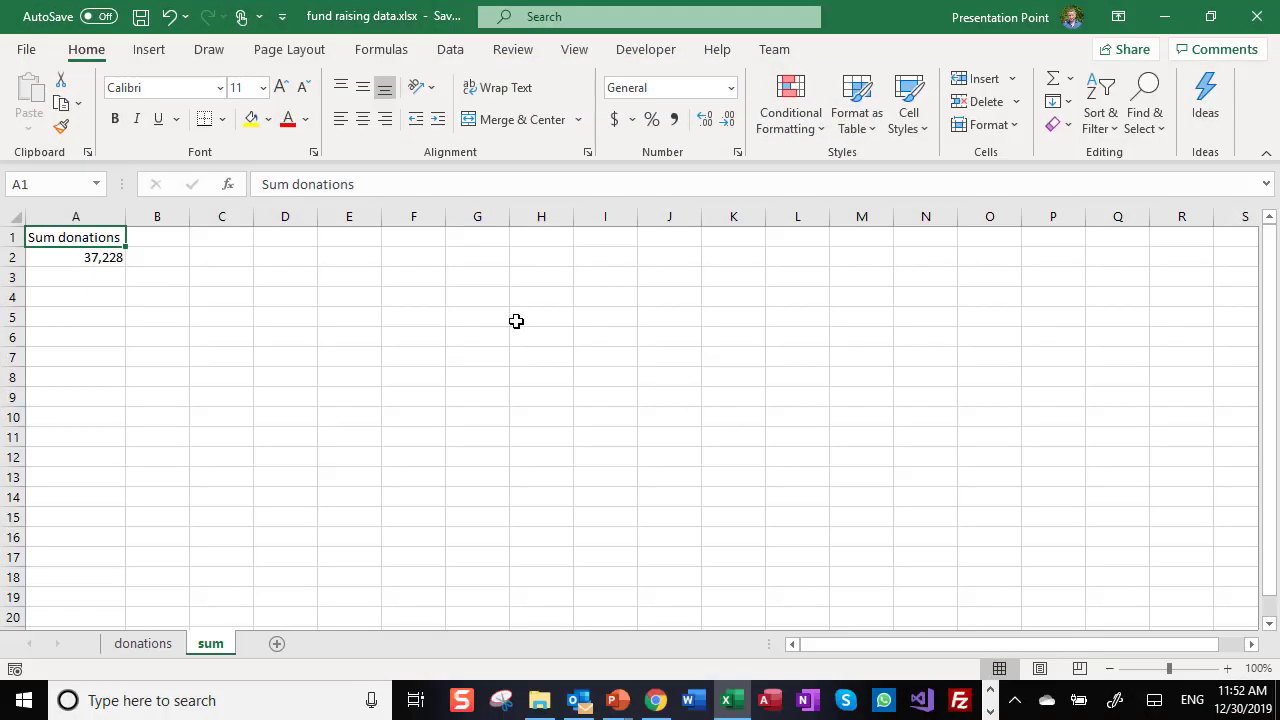
- Place the donations sheet in a narrowed Excel window beside the slide show reading $37,228
{"action": "left_click", "coordinate": [143, 643]}
{"action": "double_click", "coordinate": [898, 27]}
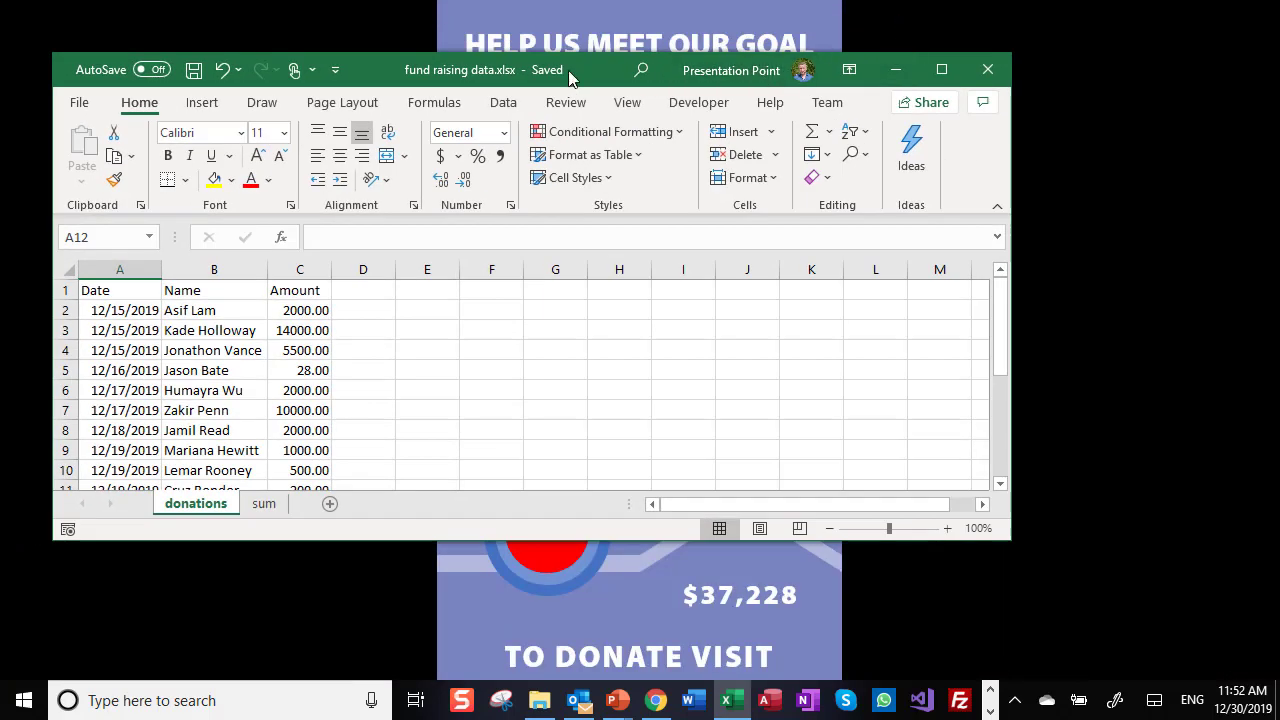
{"action": "left_click_drag", "start_coordinate": [586, 77], "coordinate": [6, 131]}
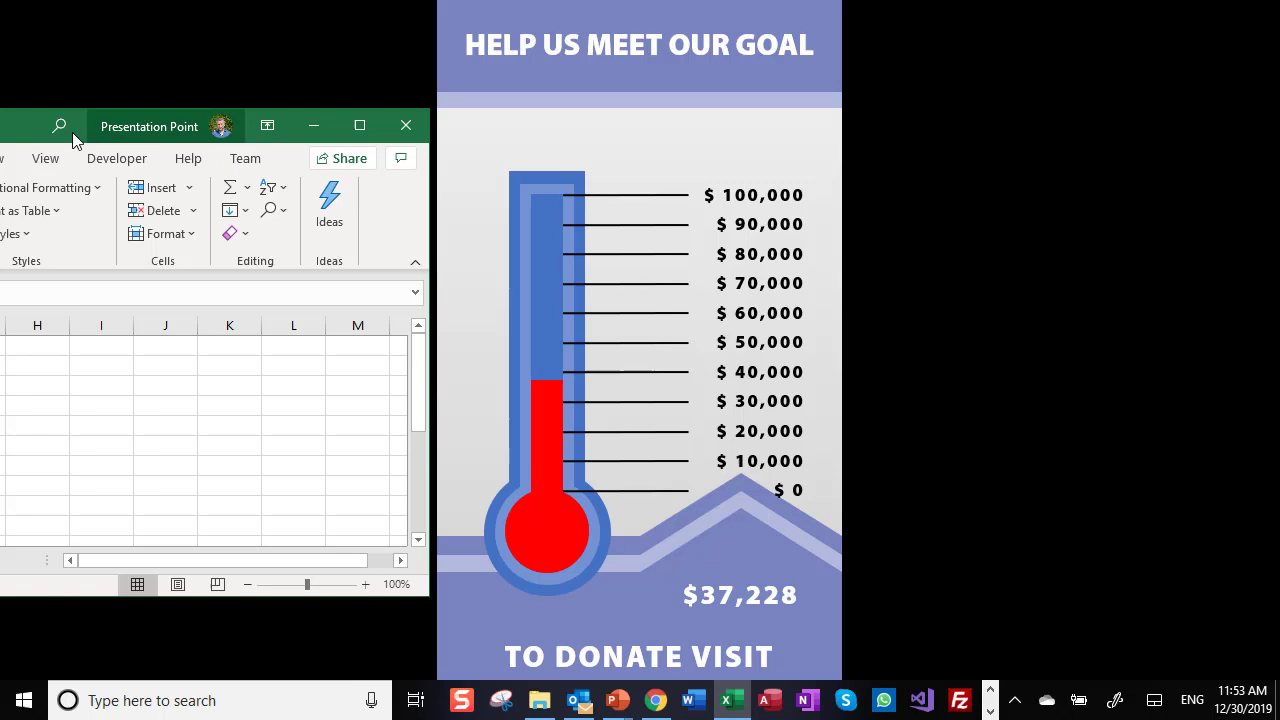
{"action": "left_click_drag", "start_coordinate": [241, 118], "coordinate": [774, 126]}
{"action": "left_click_drag", "start_coordinate": [1034, 222], "coordinate": [471, 254]}
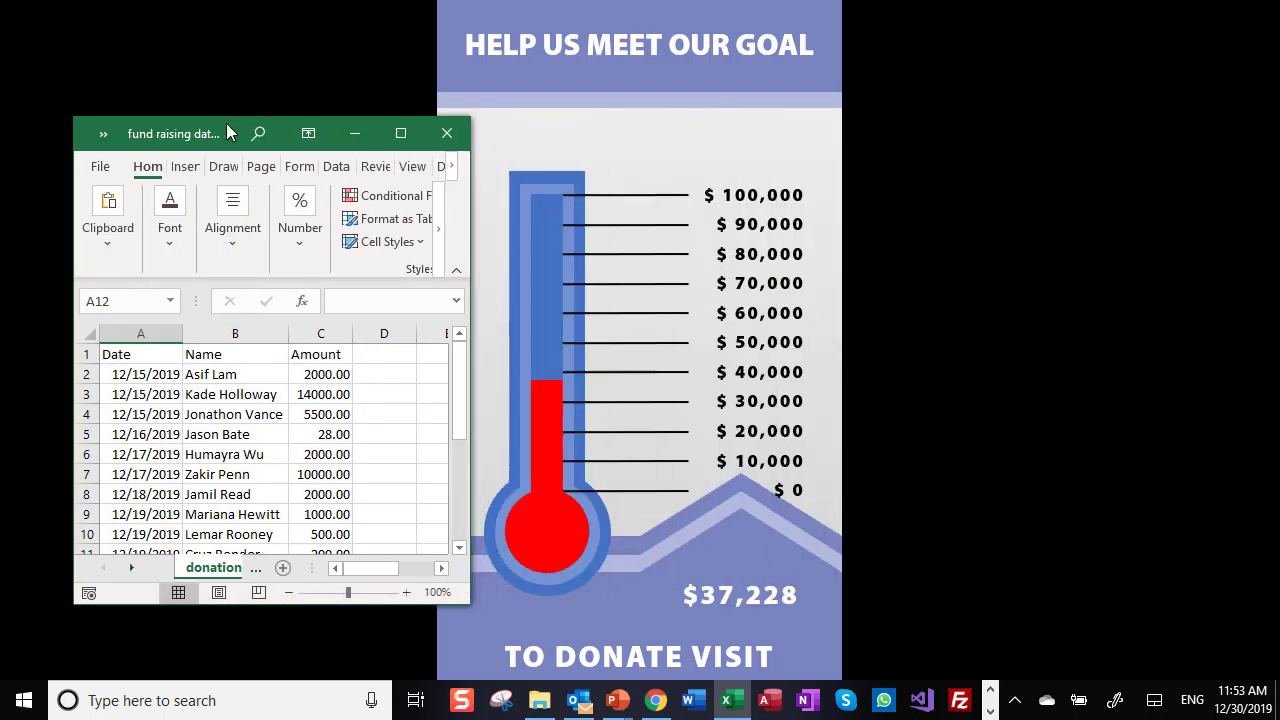
{"action": "left_click_drag", "start_coordinate": [226, 125], "coordinate": [180, 69]}
- Copy the 12/19/2019 date from A11 into cell A12
{"action": "scroll", "coordinate": [196, 417], "scroll_direction": "down", "scroll_amount": 1}
{"action": "scroll", "coordinate": [196, 417], "scroll_direction": "down", "scroll_amount": 1}
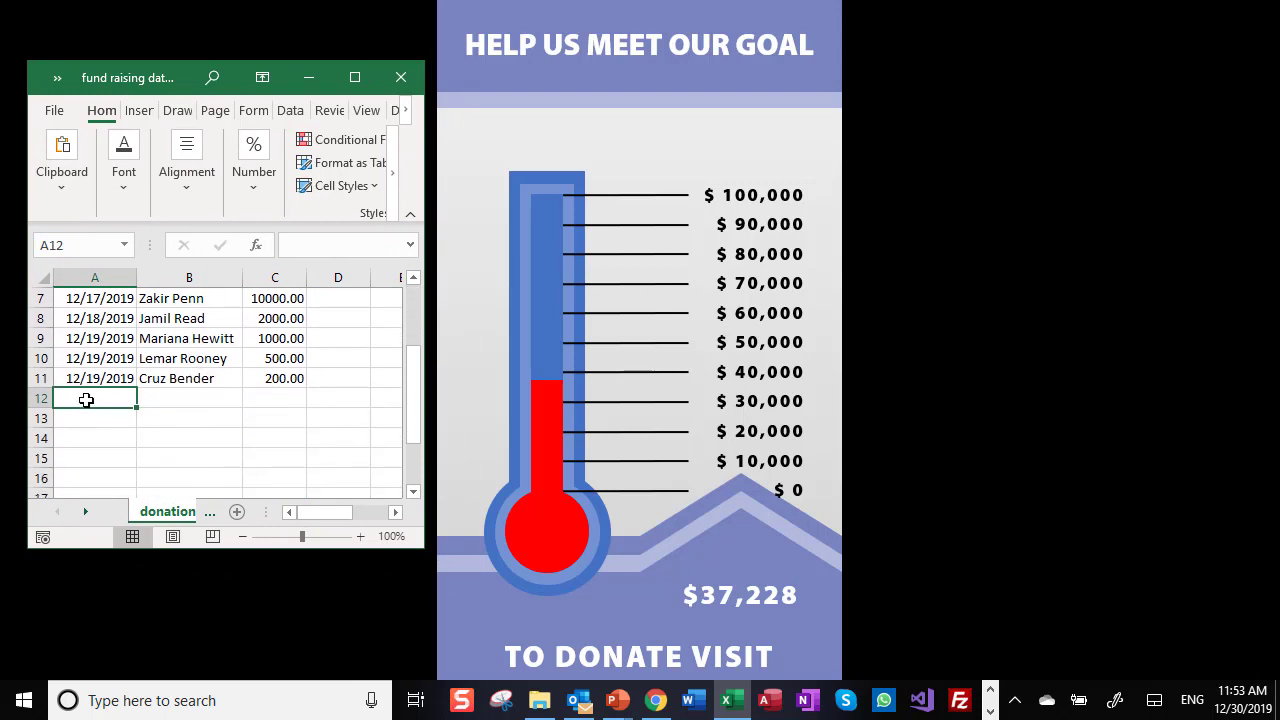
{"action": "left_click", "coordinate": [92, 378]}
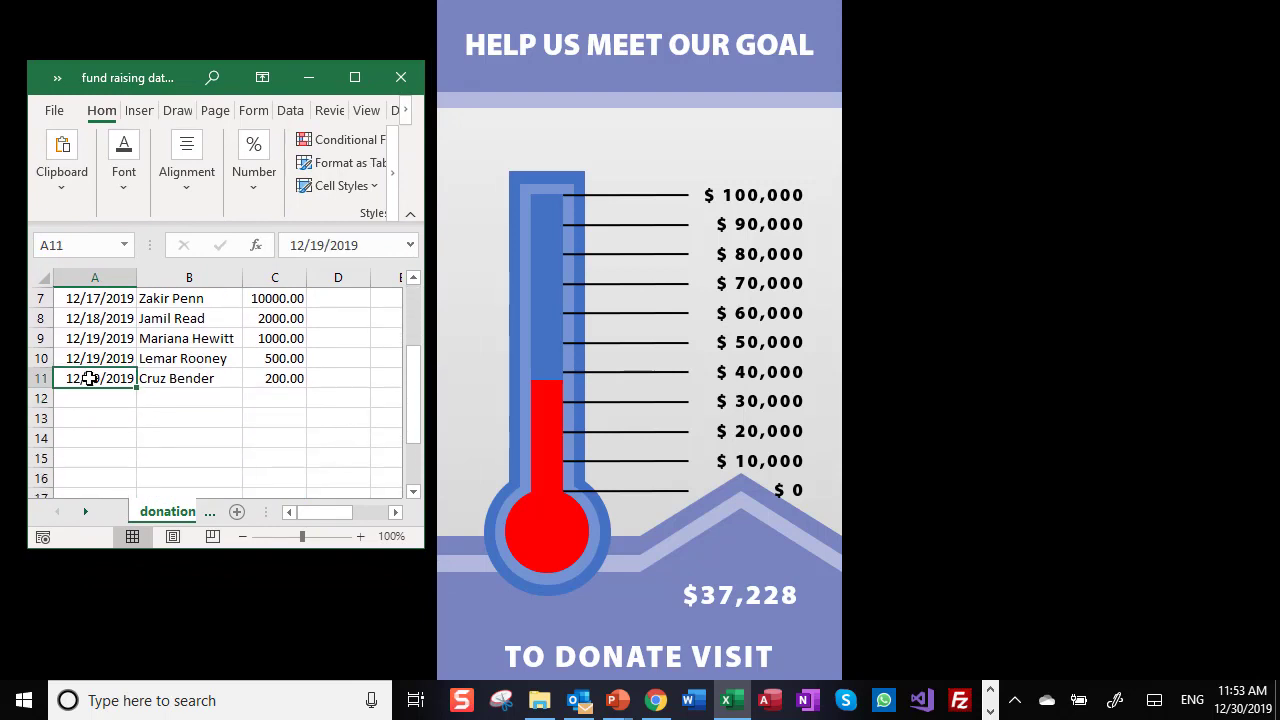
{"action": "key", "text": "ctrl+c"}
{"action": "left_click", "coordinate": [97, 397]}
{"action": "key", "text": "ctrl+v"}
- Enter 'PresentationPoint' as the donor name in B12
{"action": "key", "text": "Tab"}
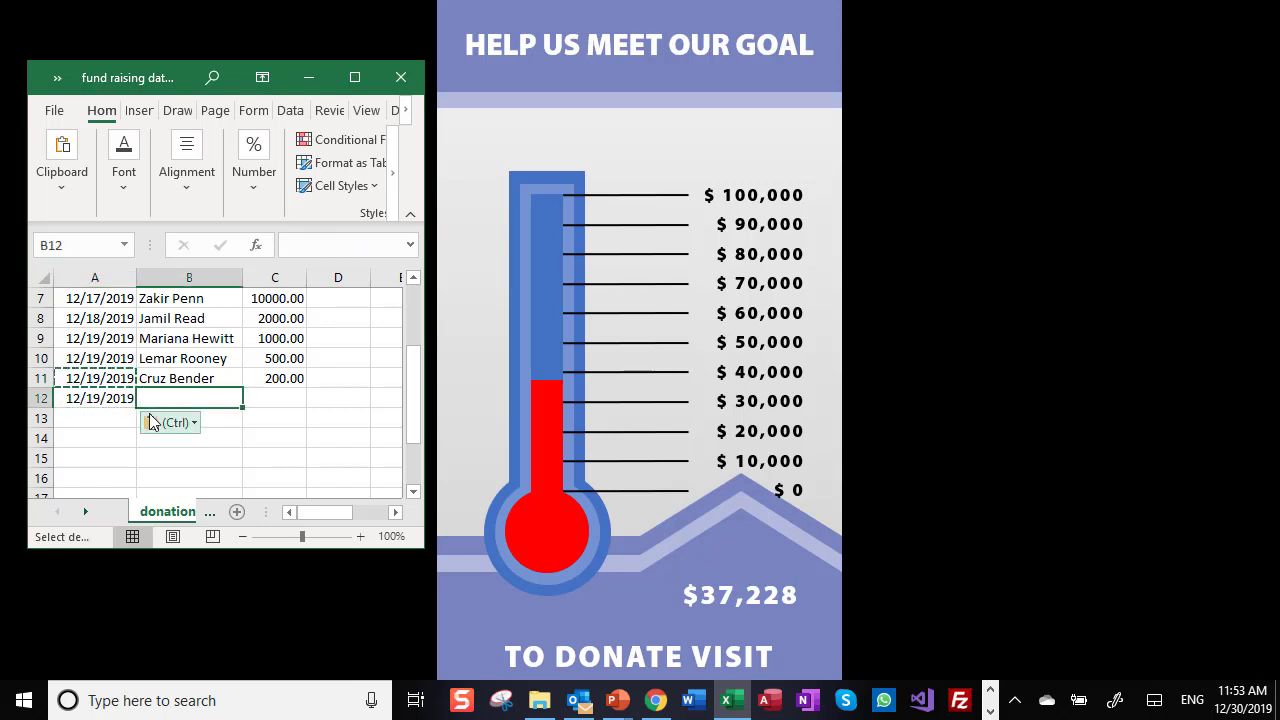
{"action": "type", "text": "Presentationpo"}
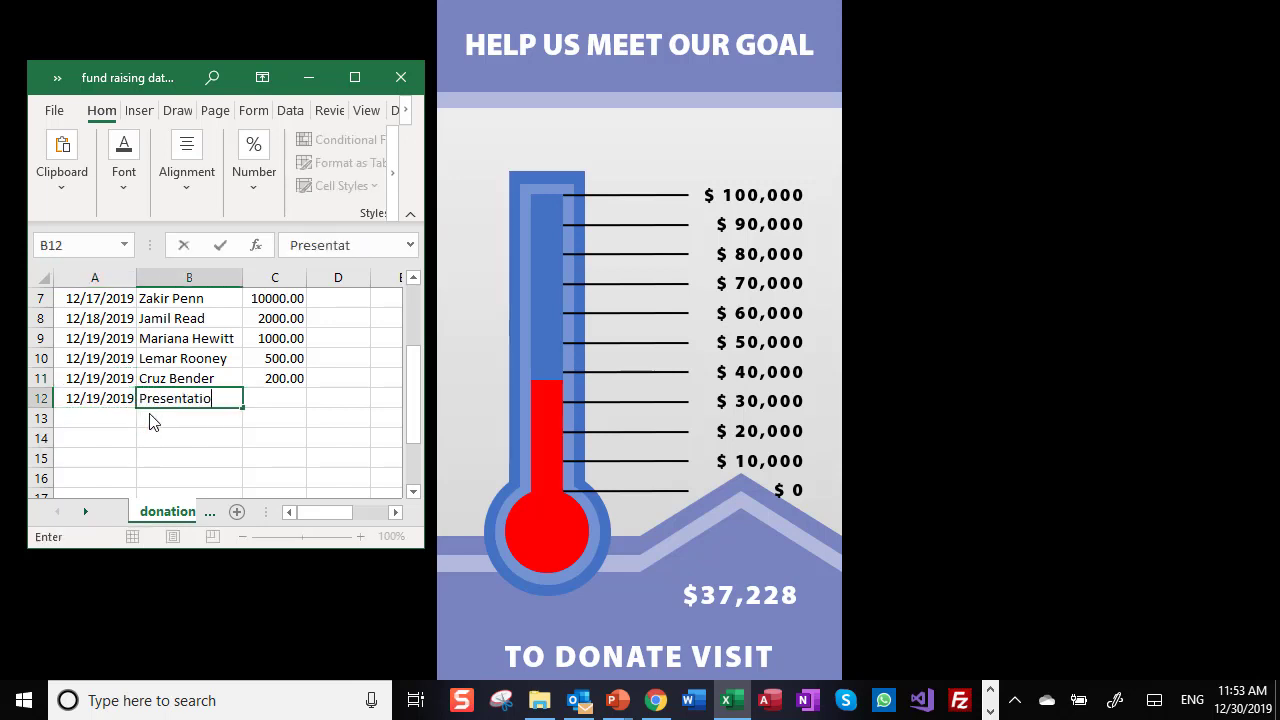
{"action": "key", "text": "BackSpace"}
{"action": "key", "text": "BackSpace"}
{"action": "type", "text": "Point"}
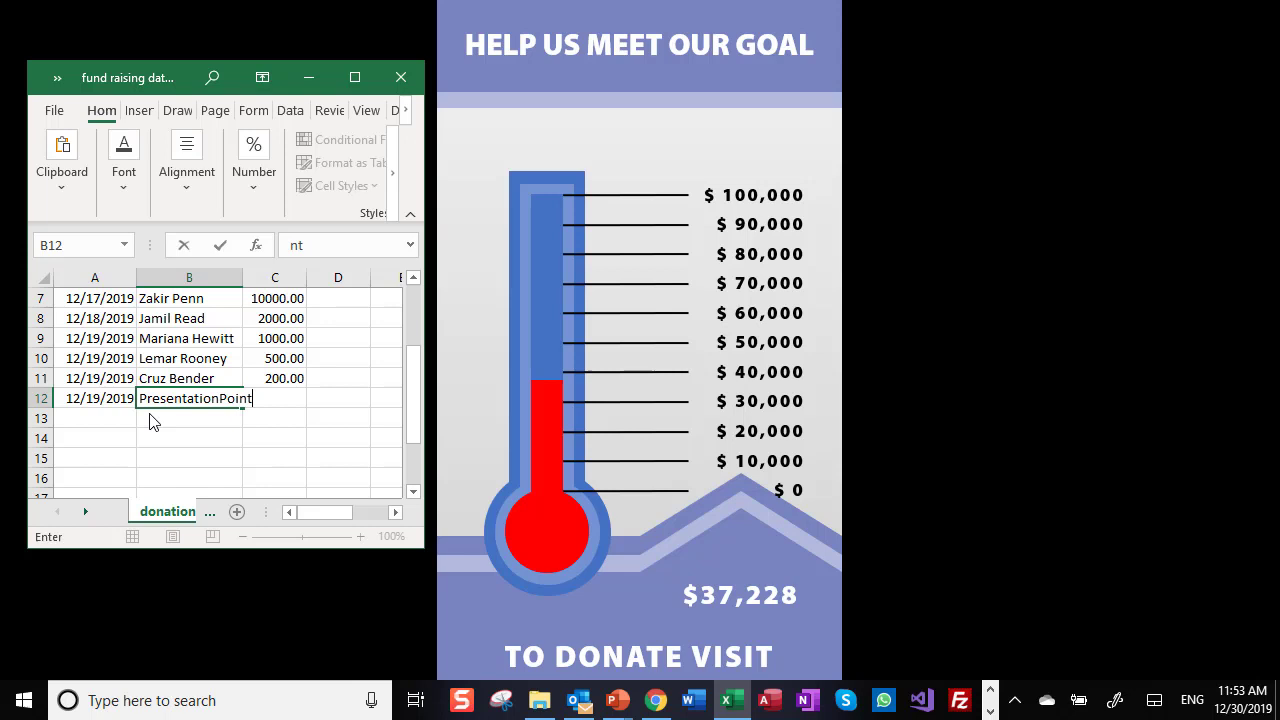
{"action": "key", "text": "Tab"}
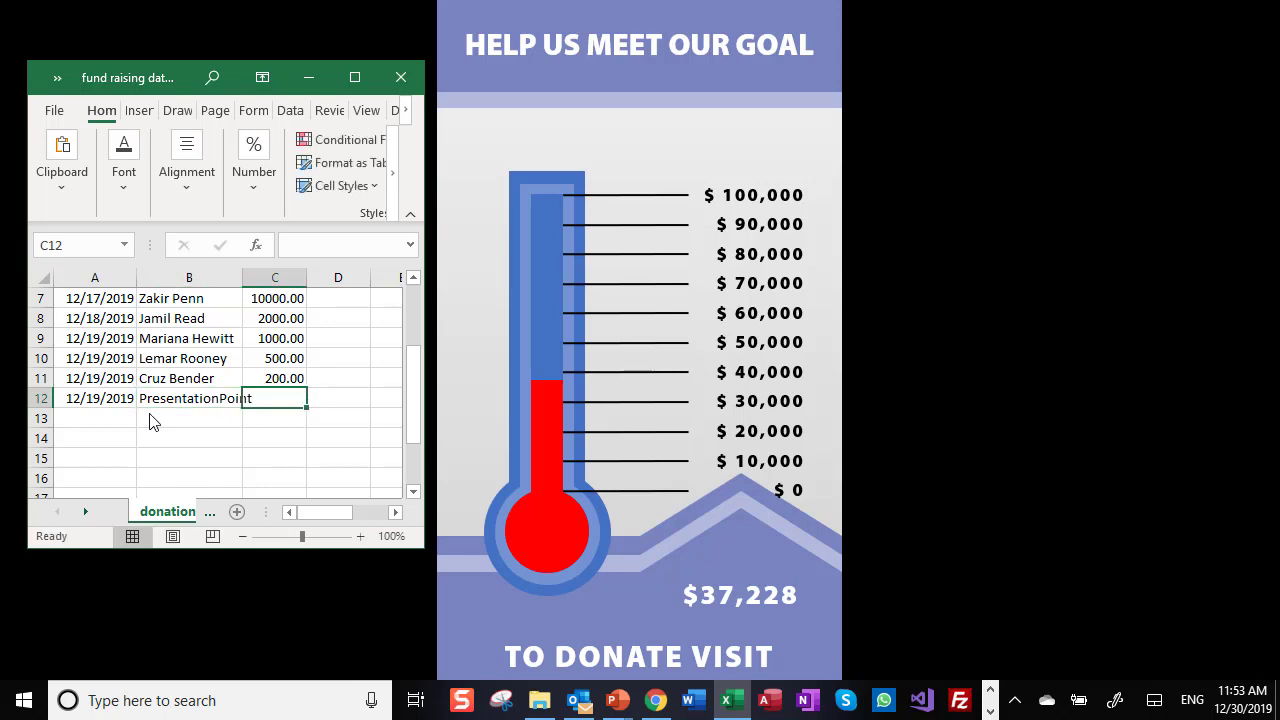
- Enter the C12 donation amount, correcting 15000 to 25000
{"action": "type", "text": "150"}
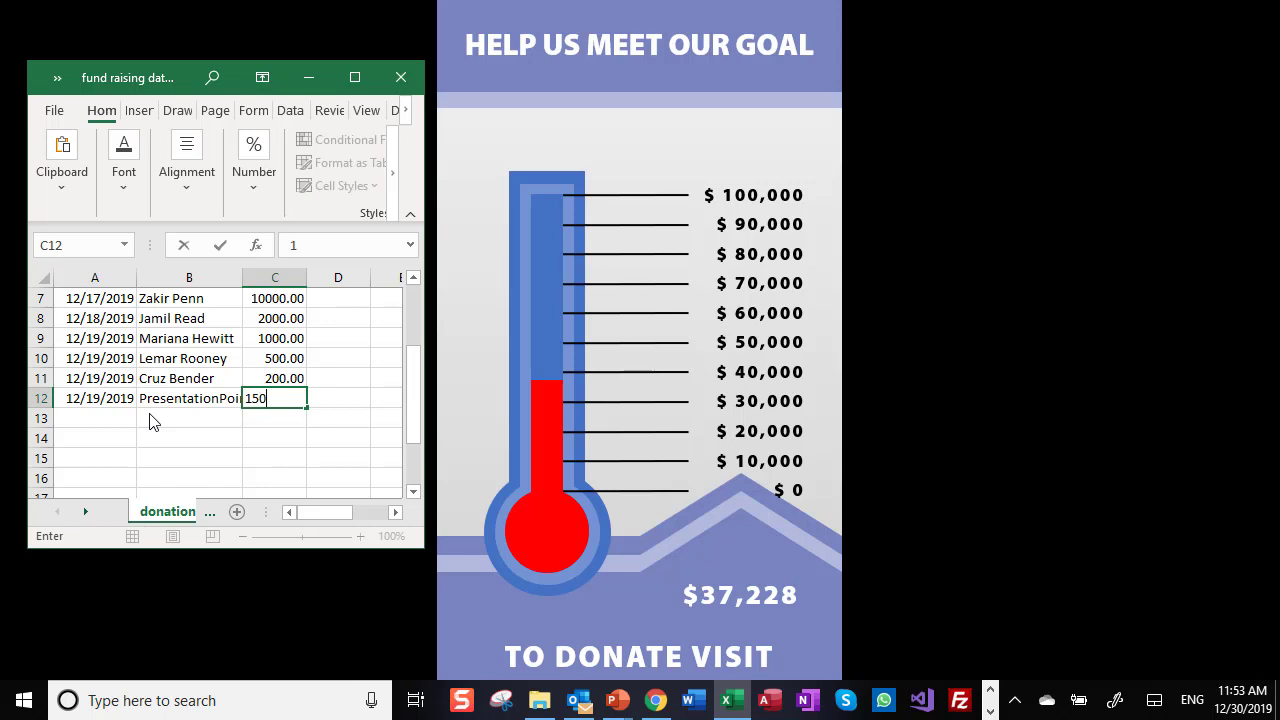
{"action": "type", "text": "00"}
{"action": "left_click", "coordinate": [152, 422]}
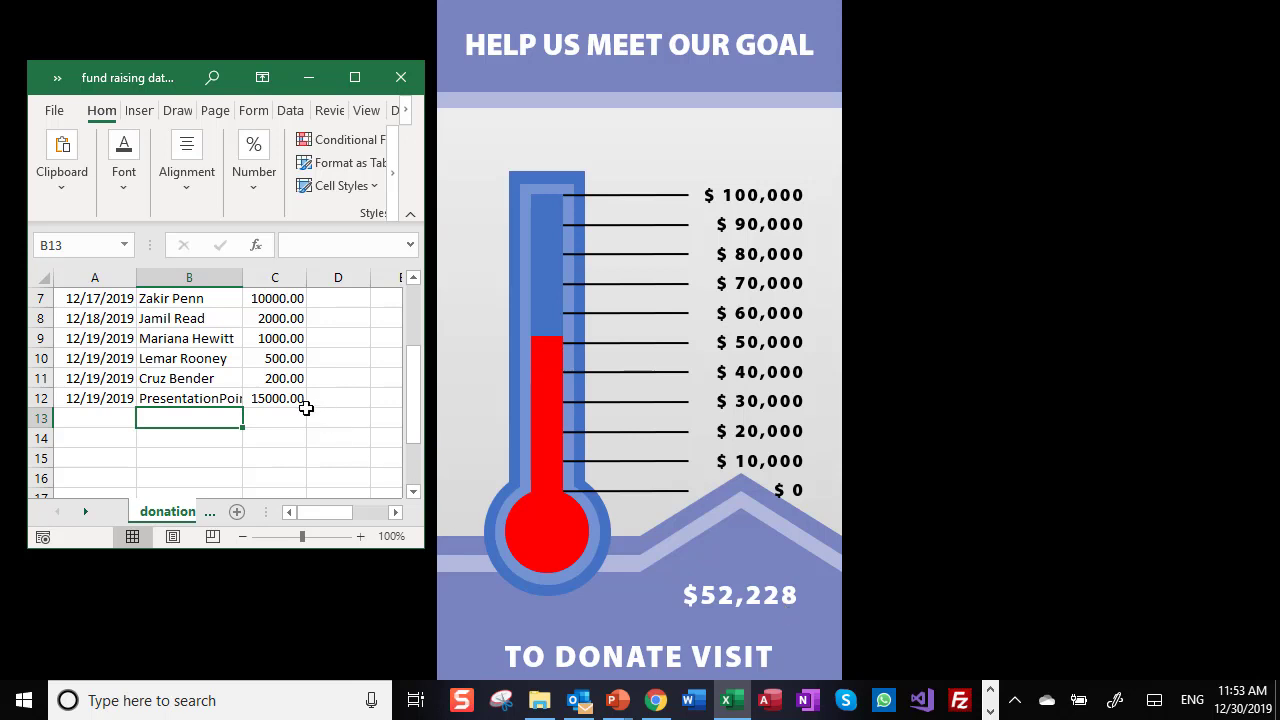
{"action": "left_click", "coordinate": [276, 400]}
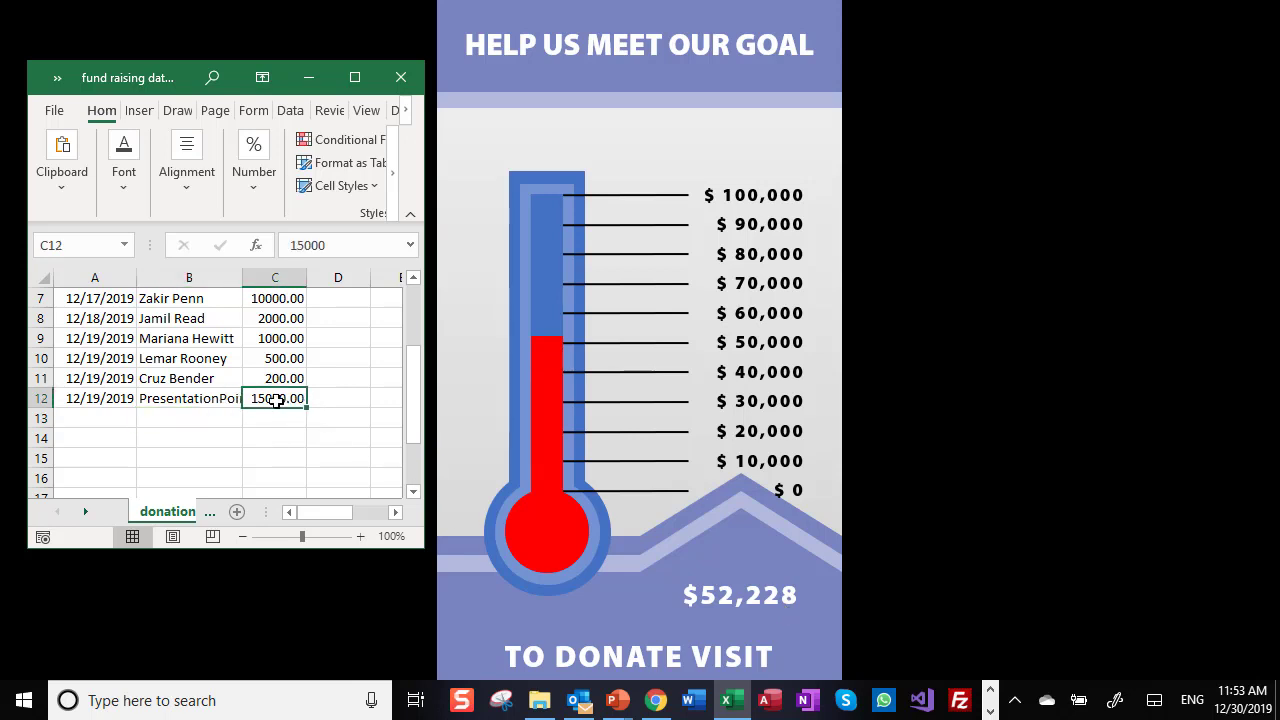
{"action": "key", "text": "Return"}
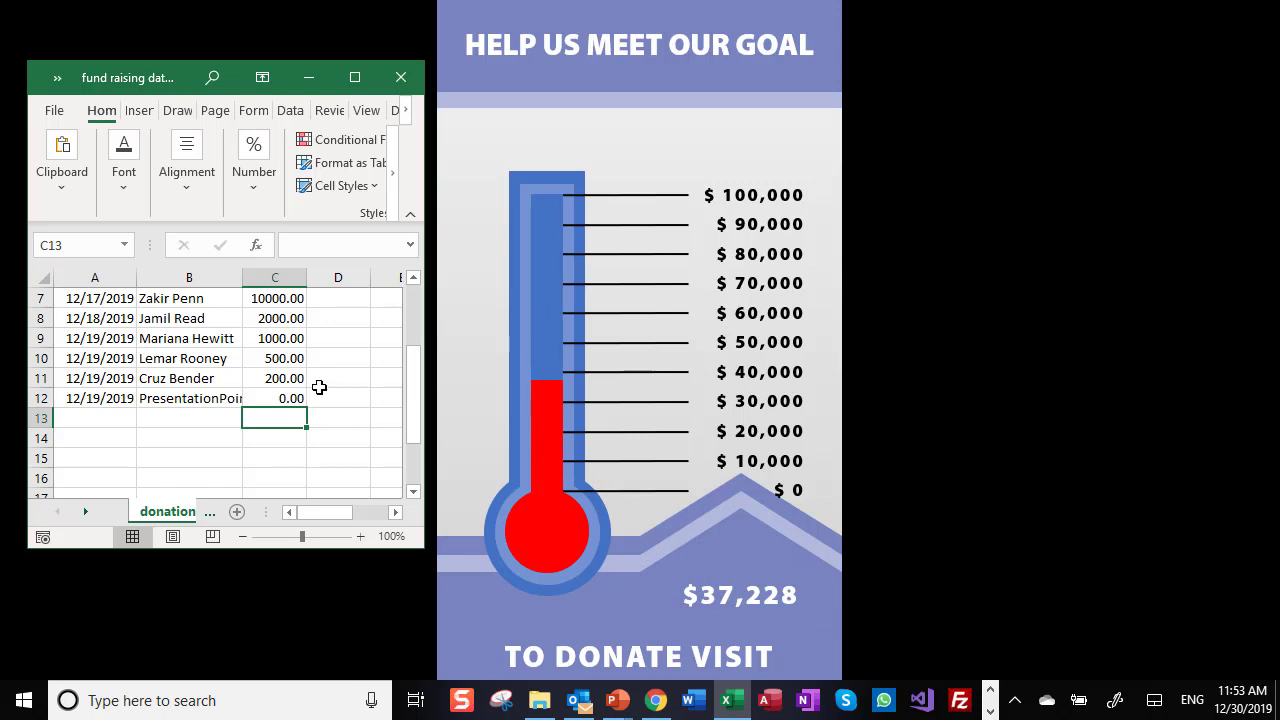
{"action": "left_click", "coordinate": [290, 398]}
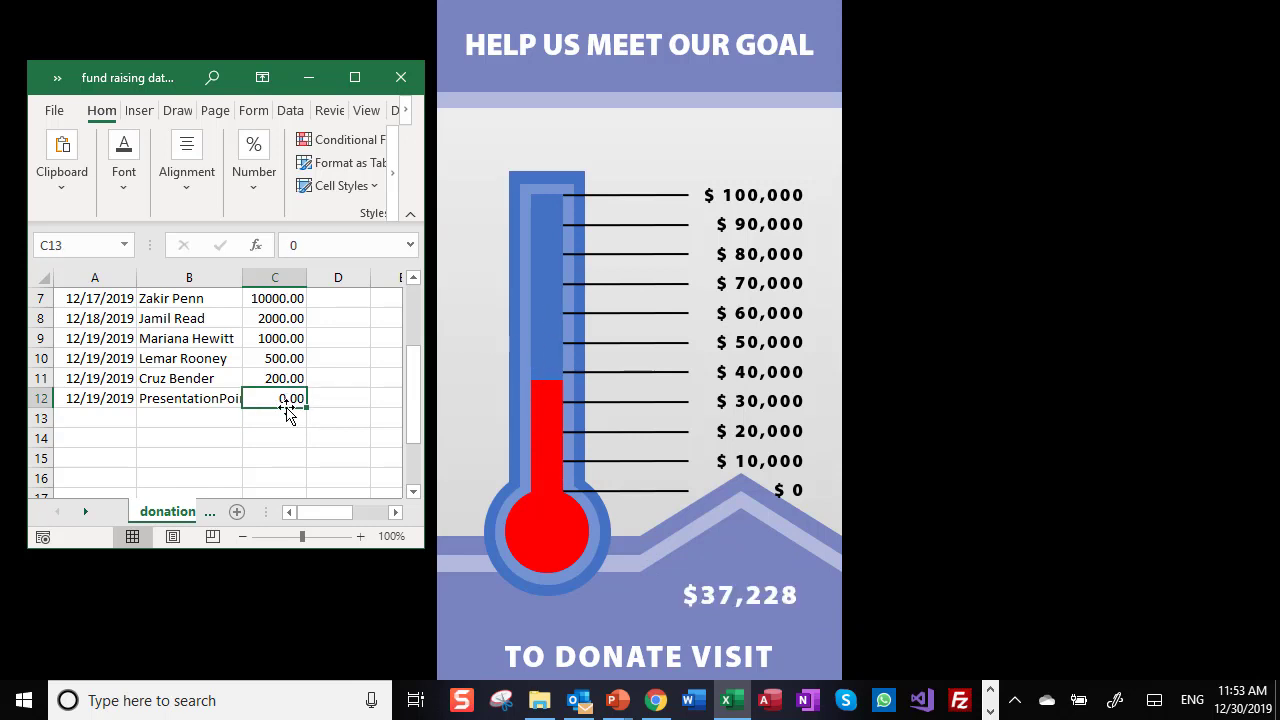
{"action": "type", "text": "25000"}
{"action": "key", "text": "Return"}
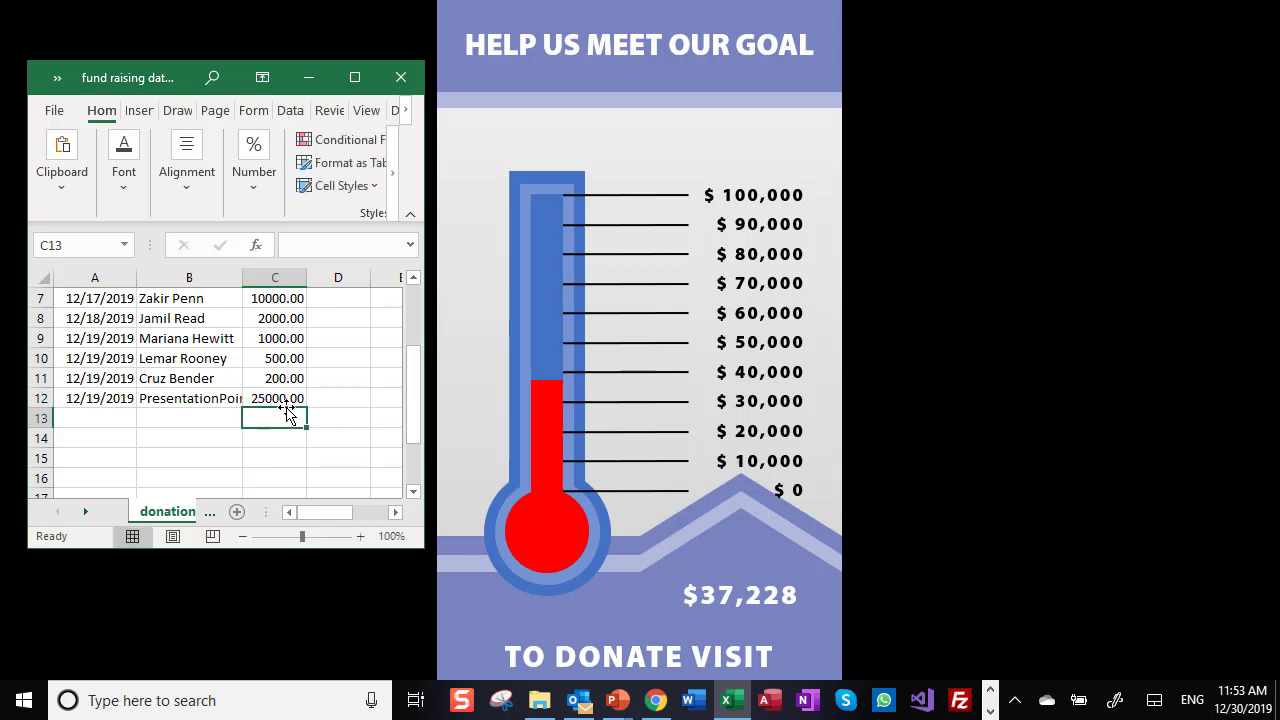